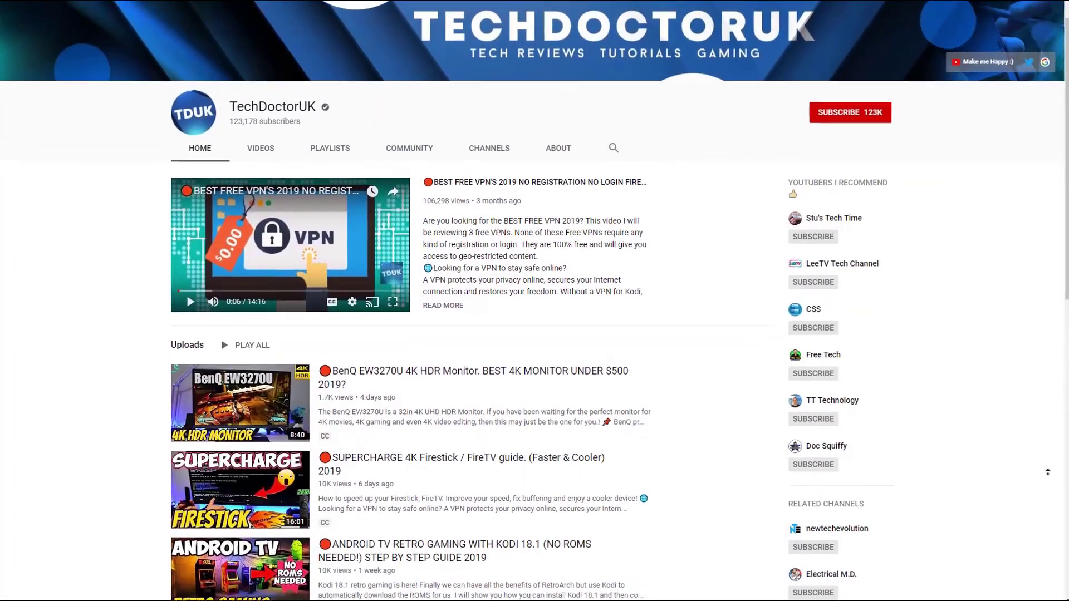
pyautogui.scroll(2, 1046, 471)
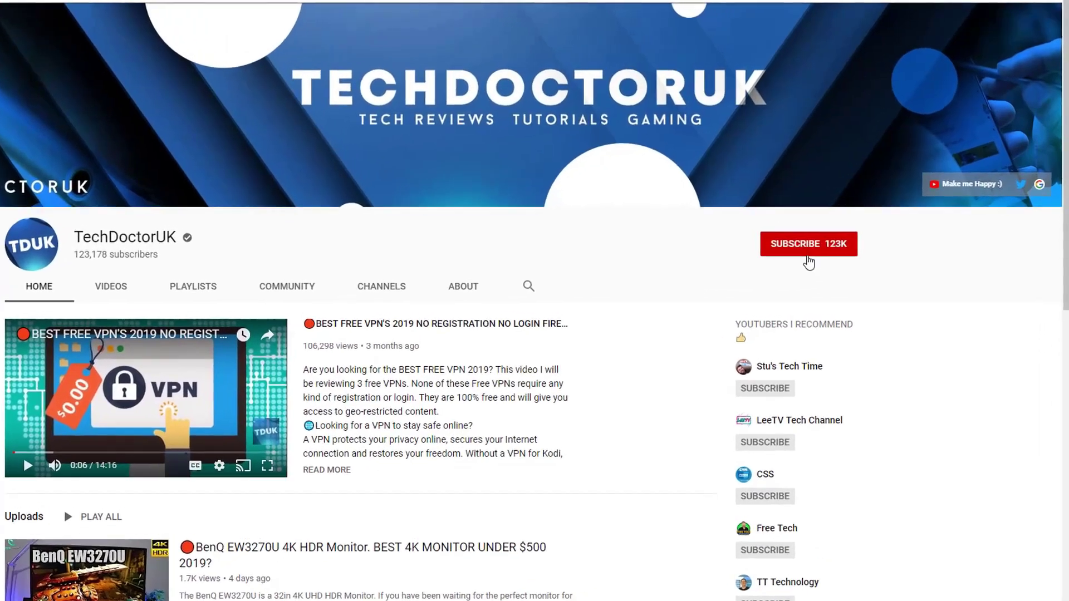
# Subscribe to the TechDoctorUK YouTube channel and set its bell to All notifications
pyautogui.click(808, 257)
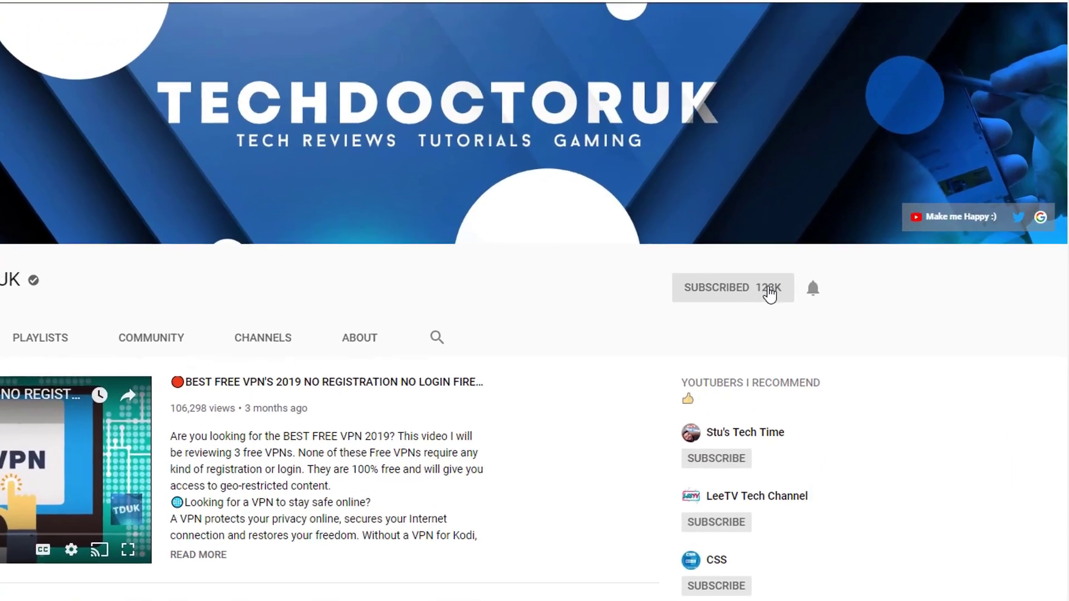
pyautogui.click(800, 304)
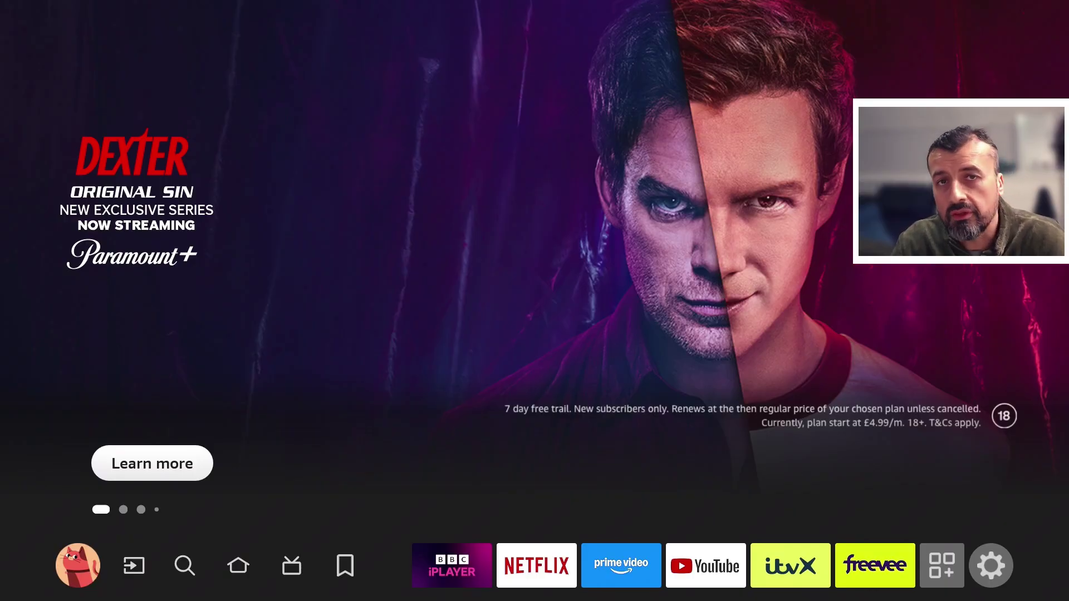
# Voice-search 'Airplay' and browse the results, including AirScreen and AirPlay&UPnP
pyautogui.press('Down')
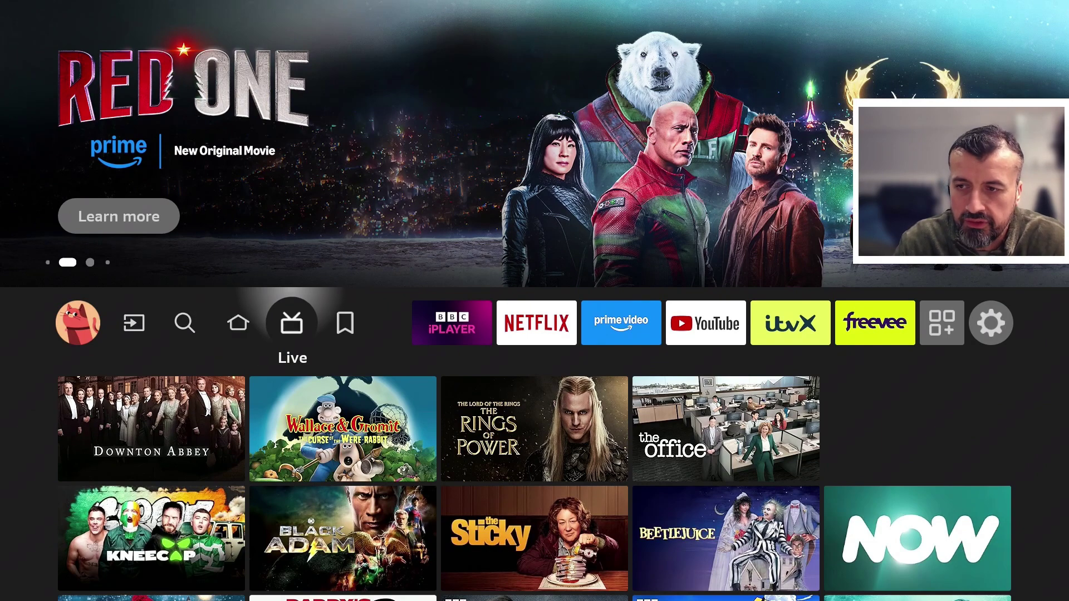
pyautogui.press('Right')
pyautogui.press('Left')
pyautogui.press('Left')
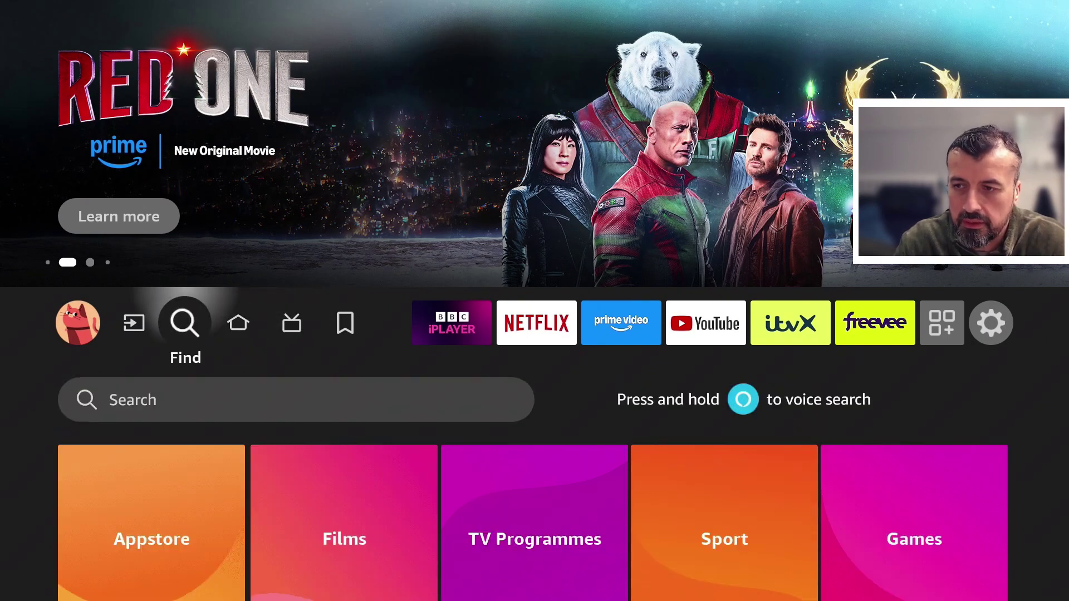
pyautogui.press('XF86Search')
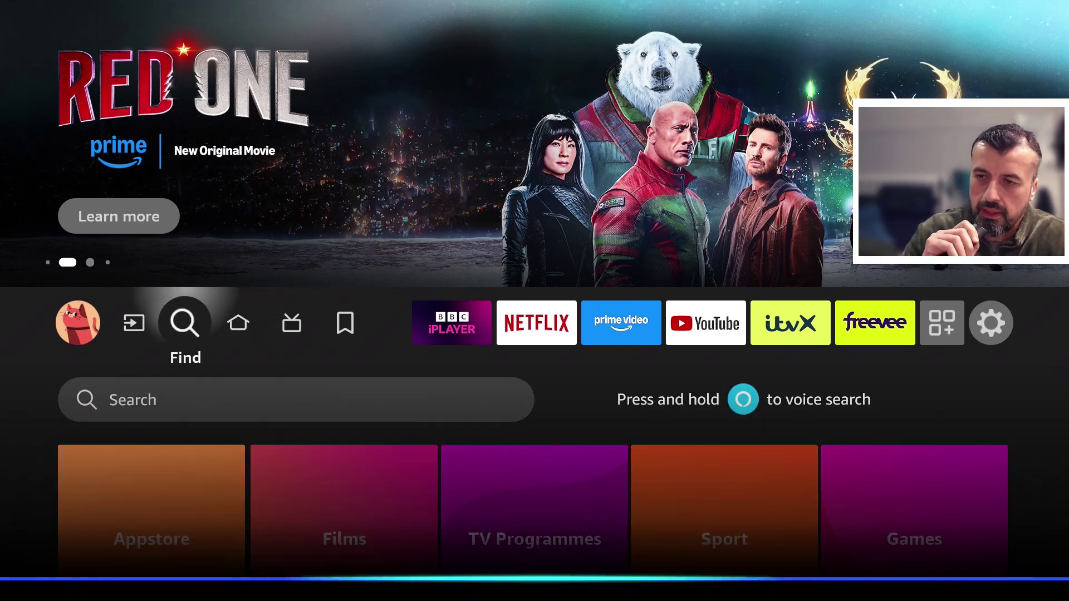
pyautogui.press('Right')
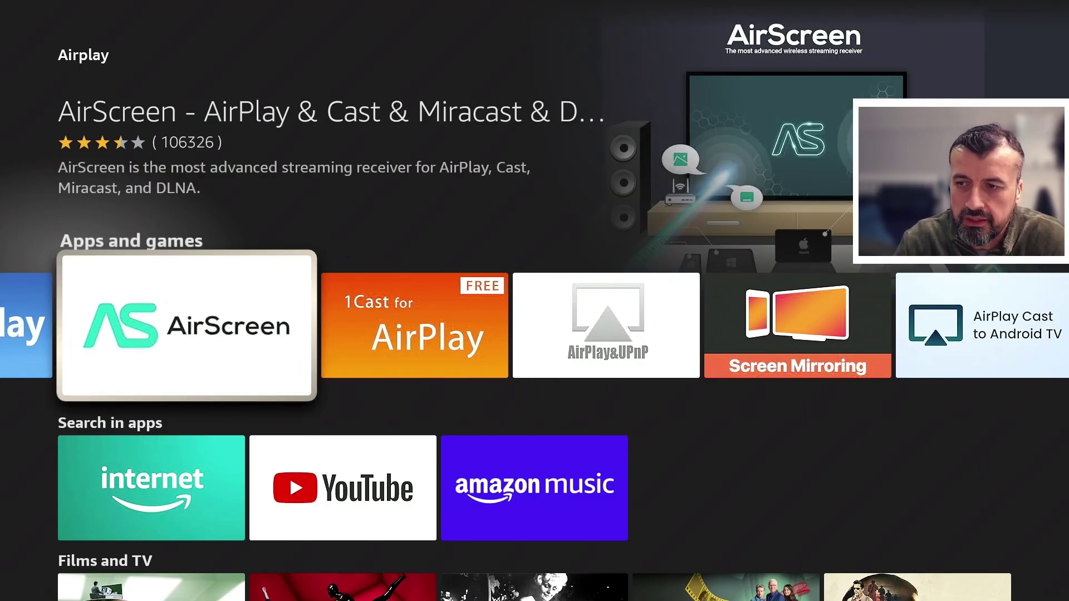
pyautogui.press('Right')
pyautogui.press('Left')
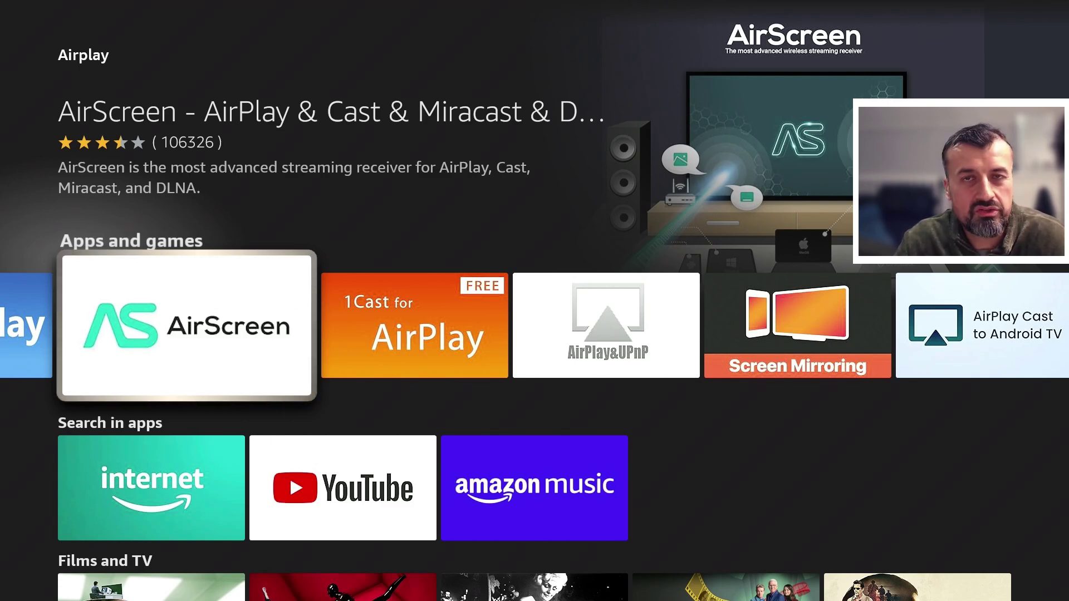
pyautogui.press('Right')
pyautogui.press('Right')
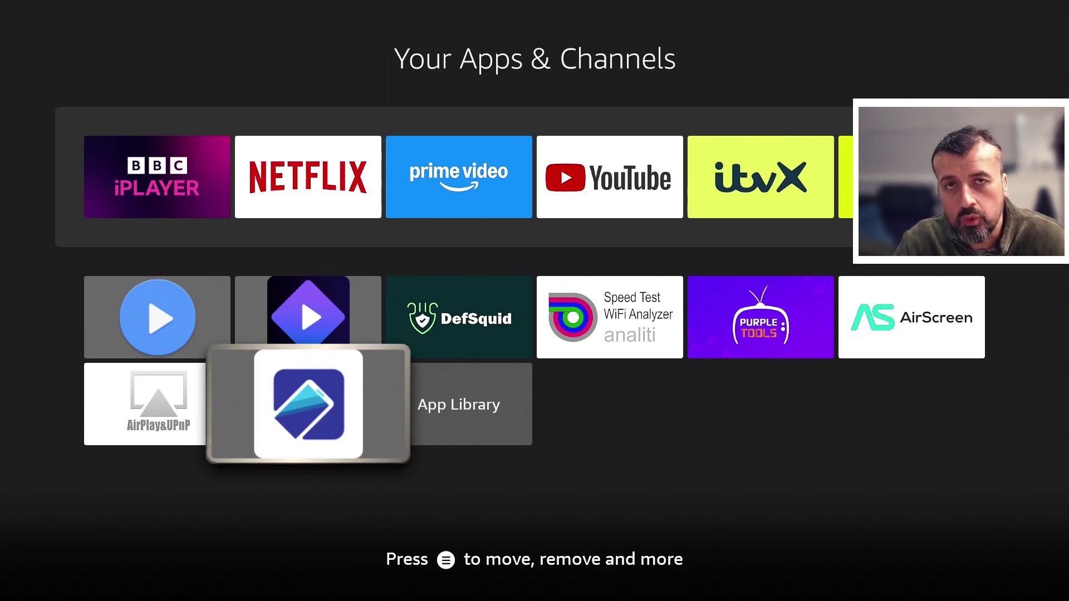
# Go back Home and launch Downloader from the recently used apps
pyautogui.press('Escape')
pyautogui.press('Down')
pyautogui.press('Down')
pyautogui.press('Down')
pyautogui.press('Down')
pyautogui.press('Right')
pyautogui.press('Right')
pyautogui.press('Right')
pyautogui.press('Right')
pyautogui.press('Right')
pyautogui.press('Right')
pyautogui.press('Right')
pyautogui.press('Right')
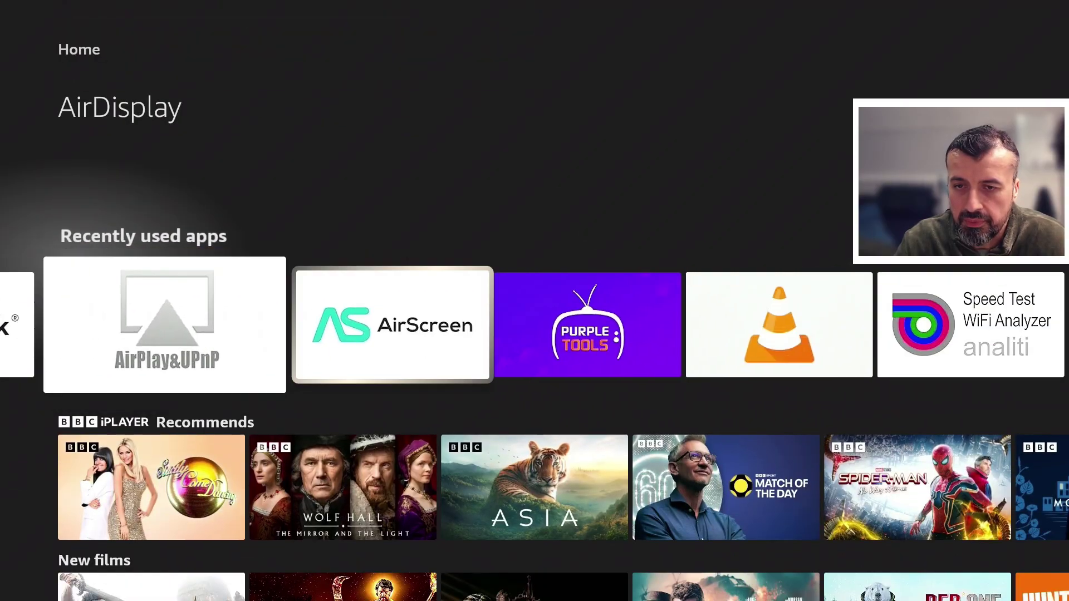
pyautogui.press('Right')
pyautogui.press('Right')
pyautogui.press('Right')
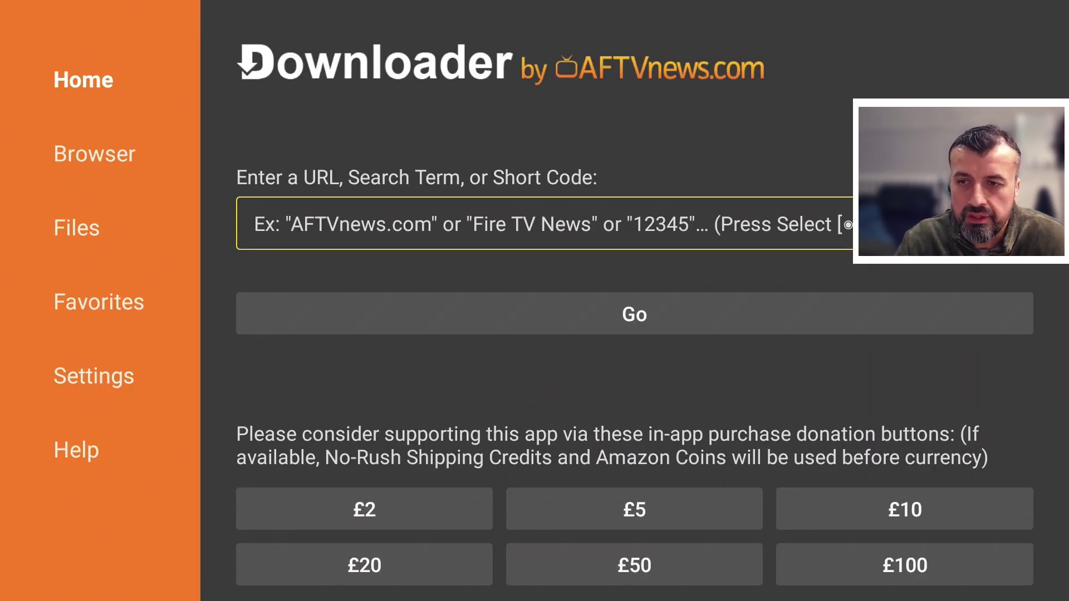
# Enter the techdoctoruk.com short code in Downloader's URL field and load the site
pyautogui.press('Return')
pyautogui.press('Right')
pyautogui.press('Right')
pyautogui.press('Right')
pyautogui.press('Up')
pyautogui.press('Right')
pyautogui.press('Return')
pyautogui.press('Left')
pyautogui.press('Left')
pyautogui.press('Return')
pyautogui.press('Right')
pyautogui.press('Return')
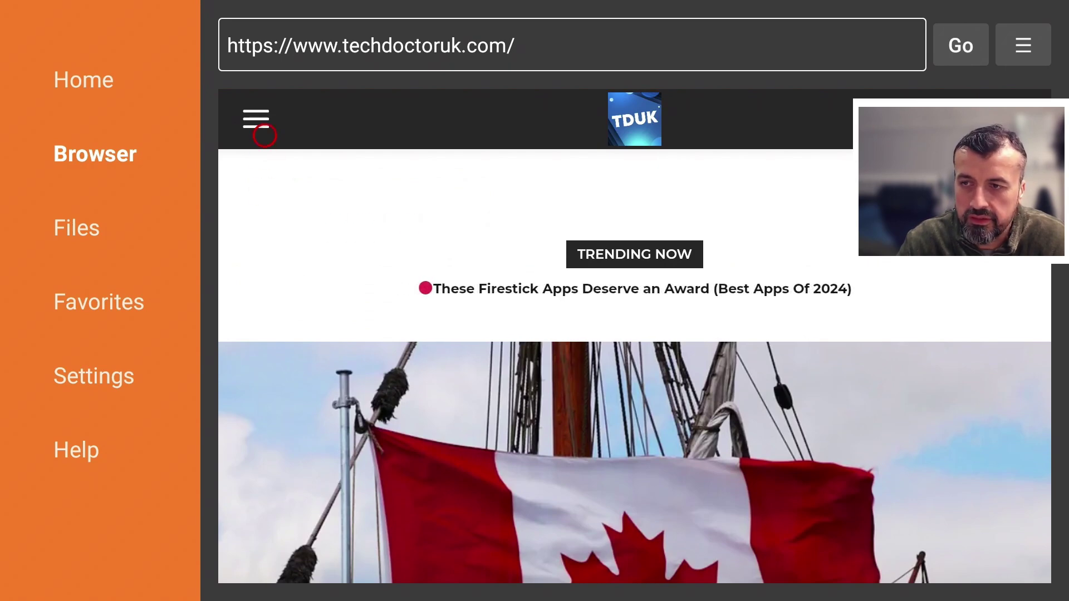
# Open the AirPlay to Firestick article from the site menu and scroll to Software Needed
pyautogui.click(265, 135)
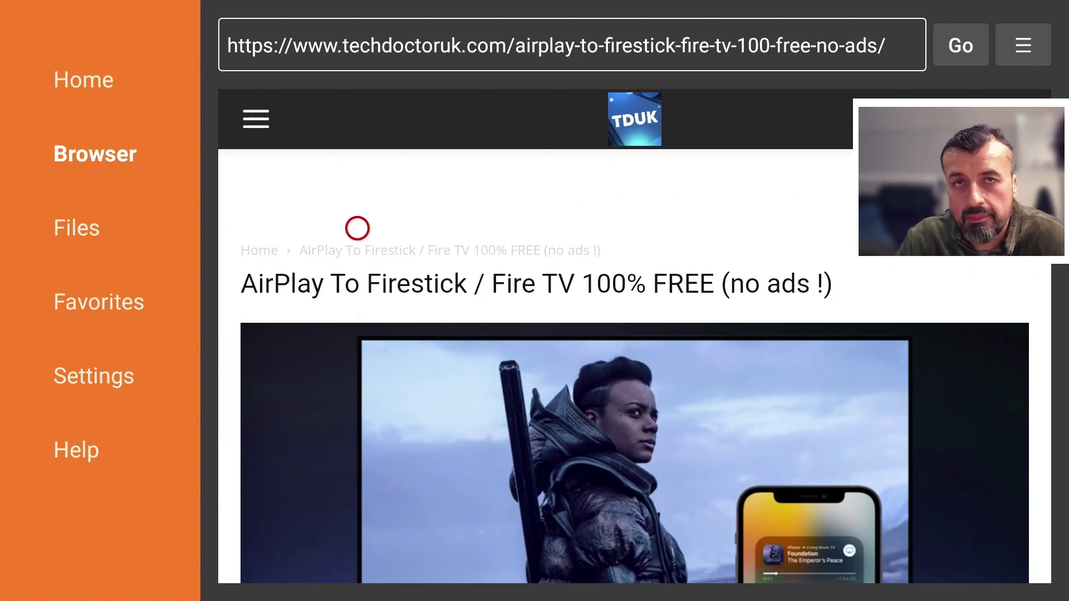
pyautogui.scroll(-5, 357, 561)
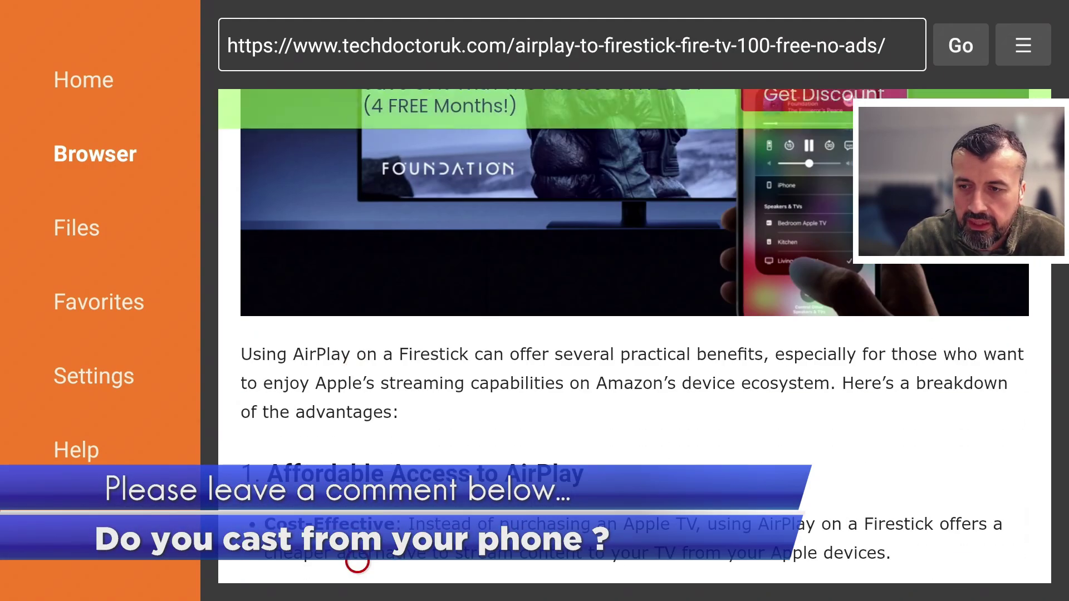
pyautogui.scroll(-5, 358, 562)
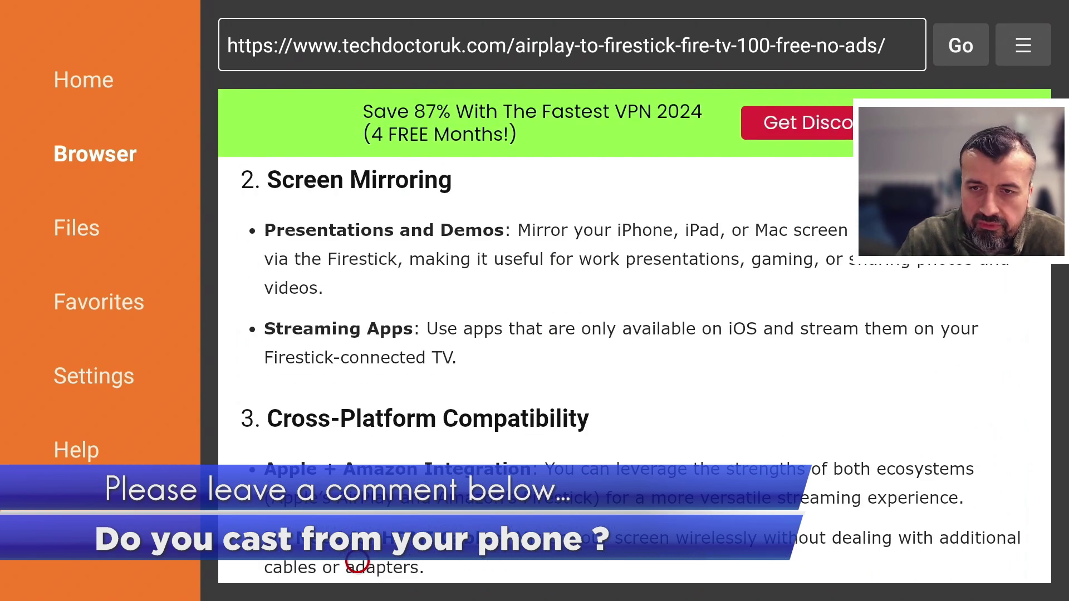
pyautogui.scroll(-8, 357, 561)
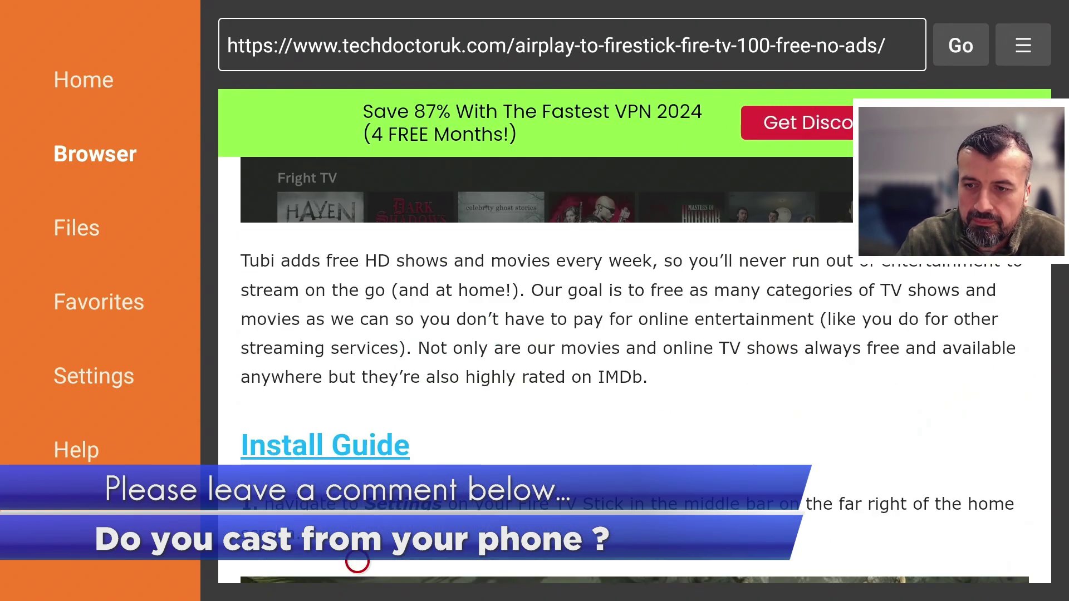
pyautogui.scroll(-5, 357, 561)
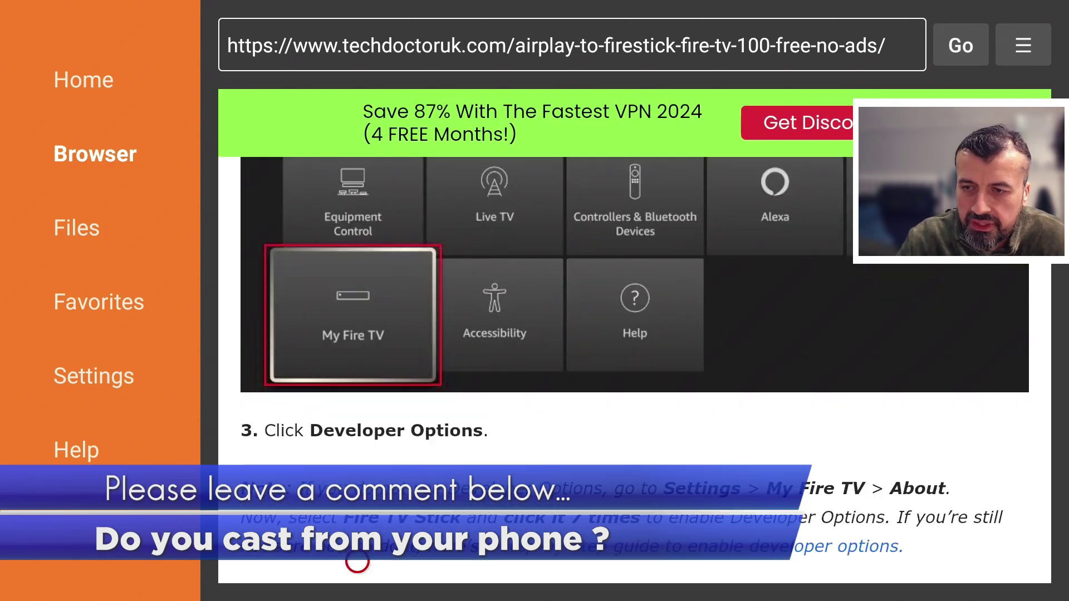
pyautogui.scroll(-10, 357, 561)
pyautogui.scroll(-10, 358, 561)
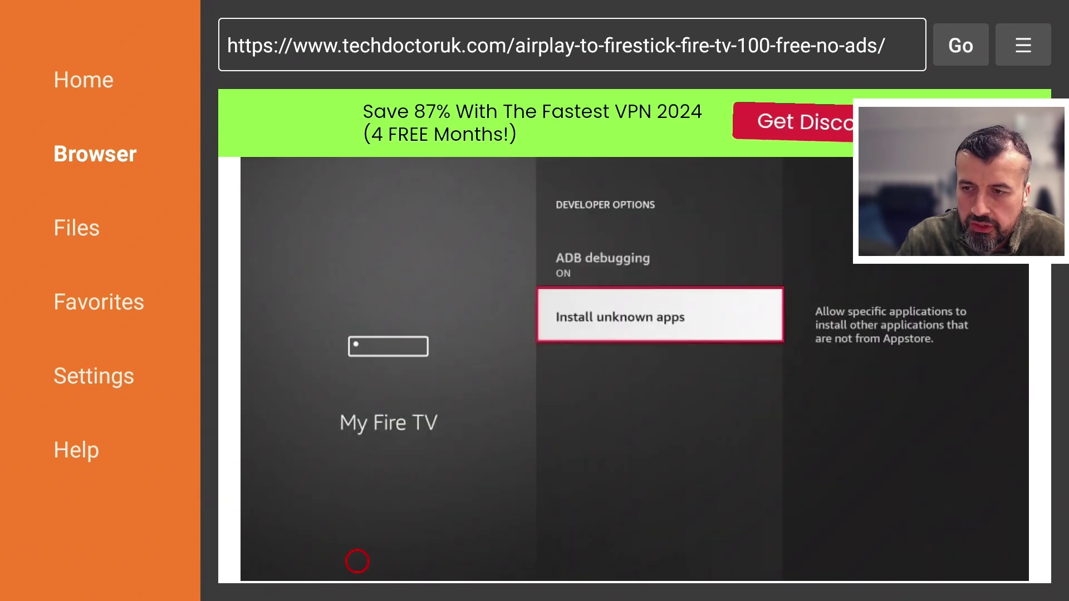
pyautogui.scroll(-10, 358, 561)
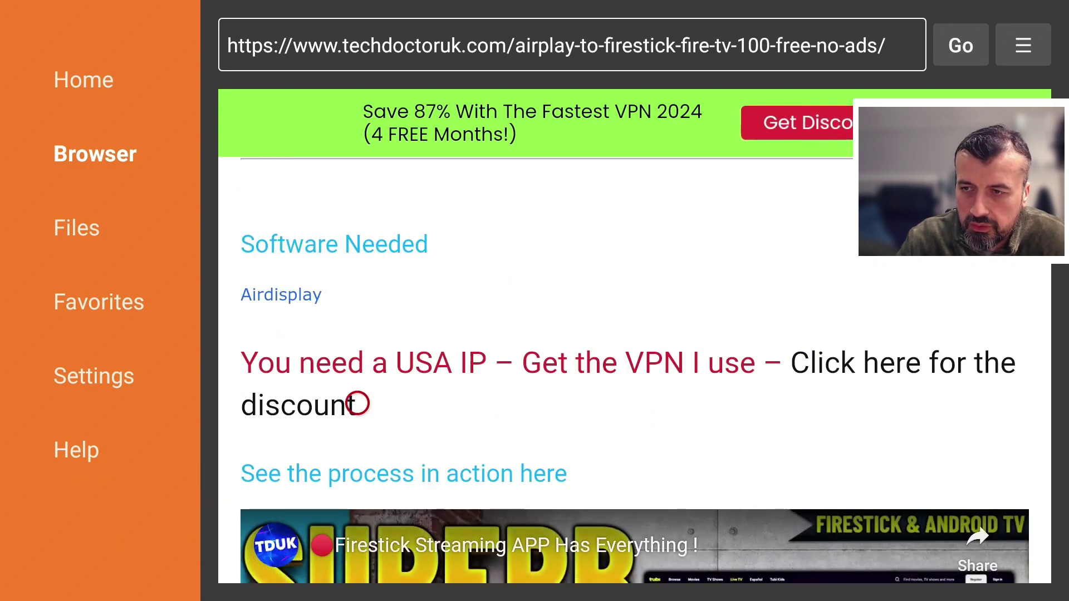
# Download AirDisplay_1.0.0.apk from the Airdisplay link and install it
pyautogui.click(301, 292)
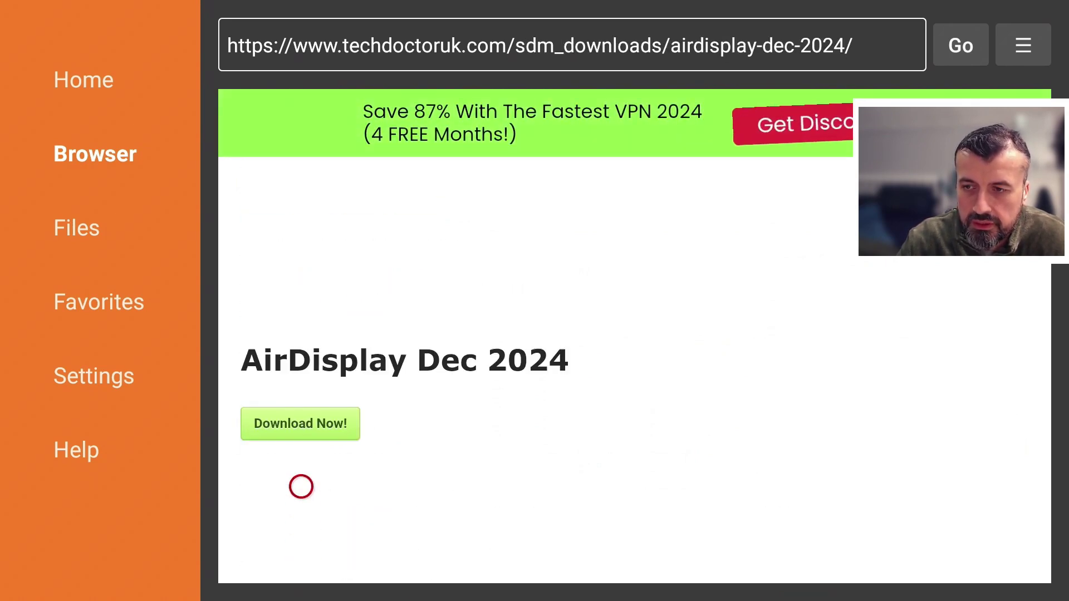
pyautogui.click(300, 412)
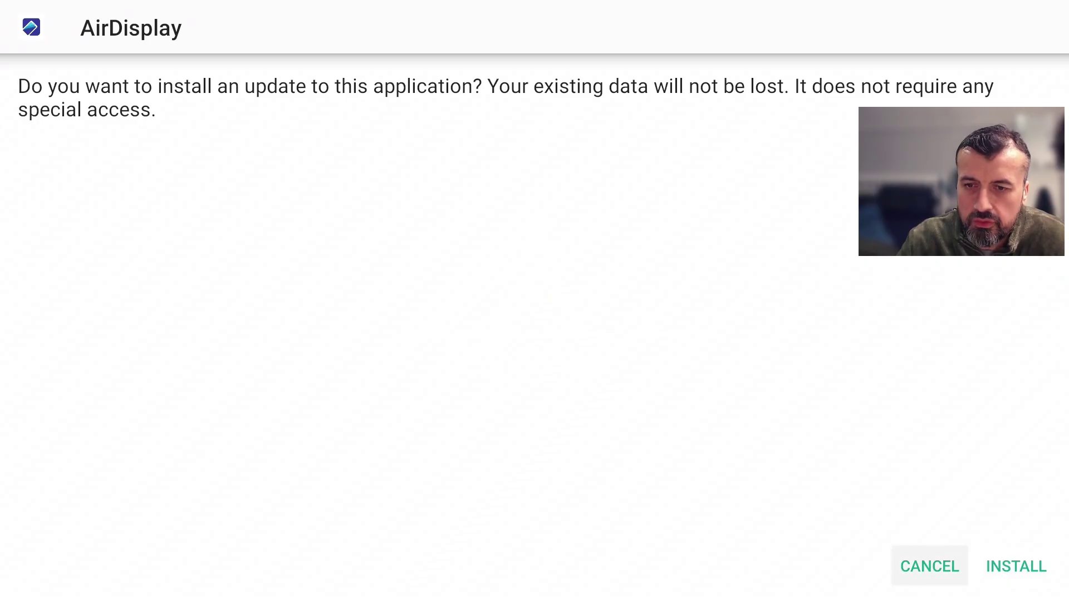
pyautogui.press('Right')
pyautogui.press('Return')
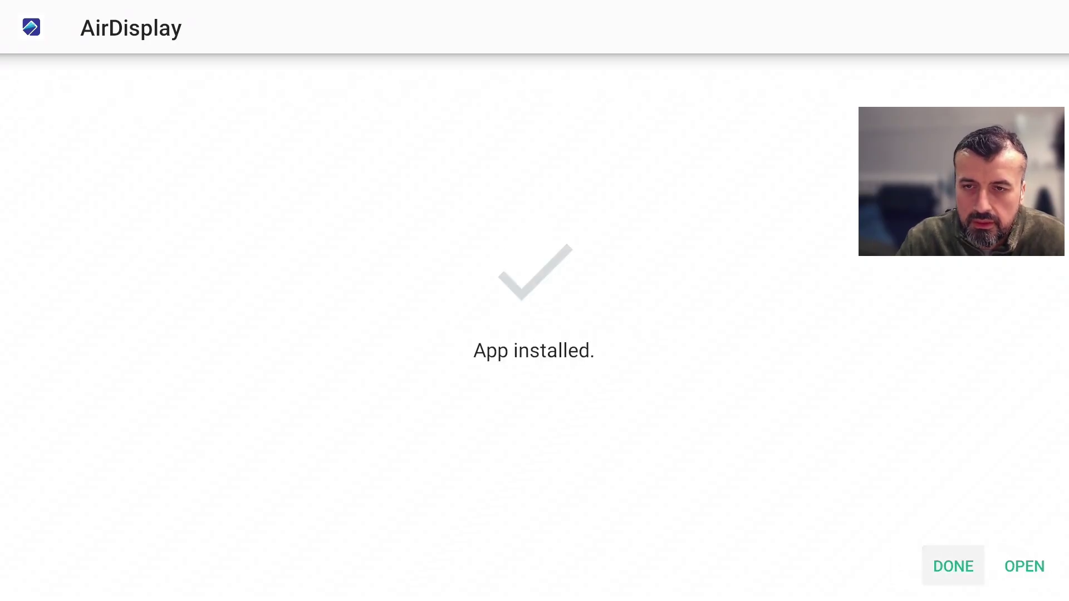
pyautogui.press('Return')
# Delete the leftover AirDisplay_1.0.0.apk file and confirm
pyautogui.press('Right')
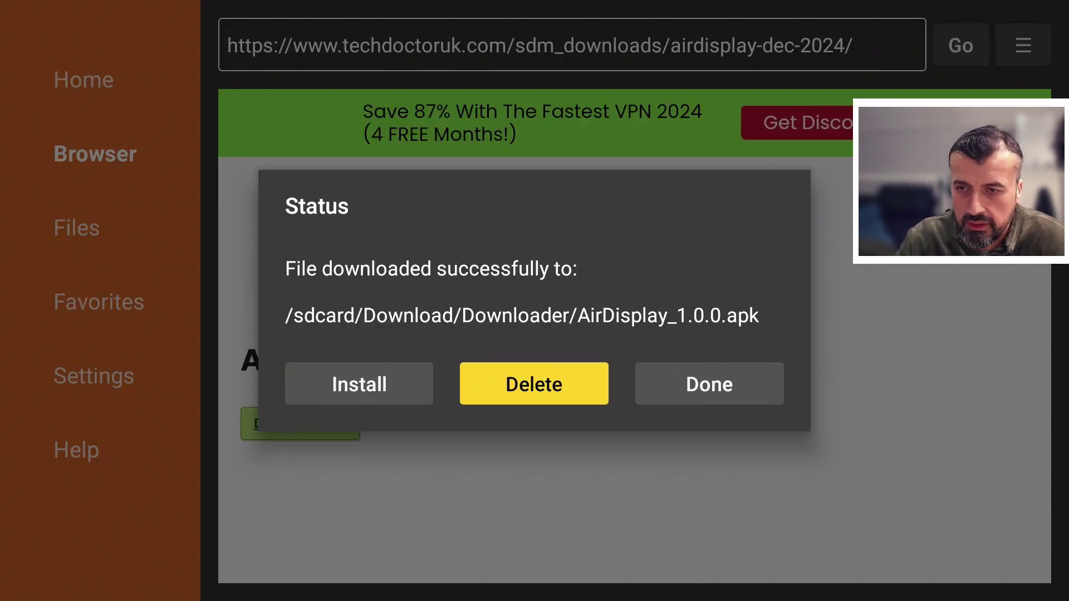
pyautogui.press('Return')
pyautogui.press('Left')
pyautogui.press('Return')
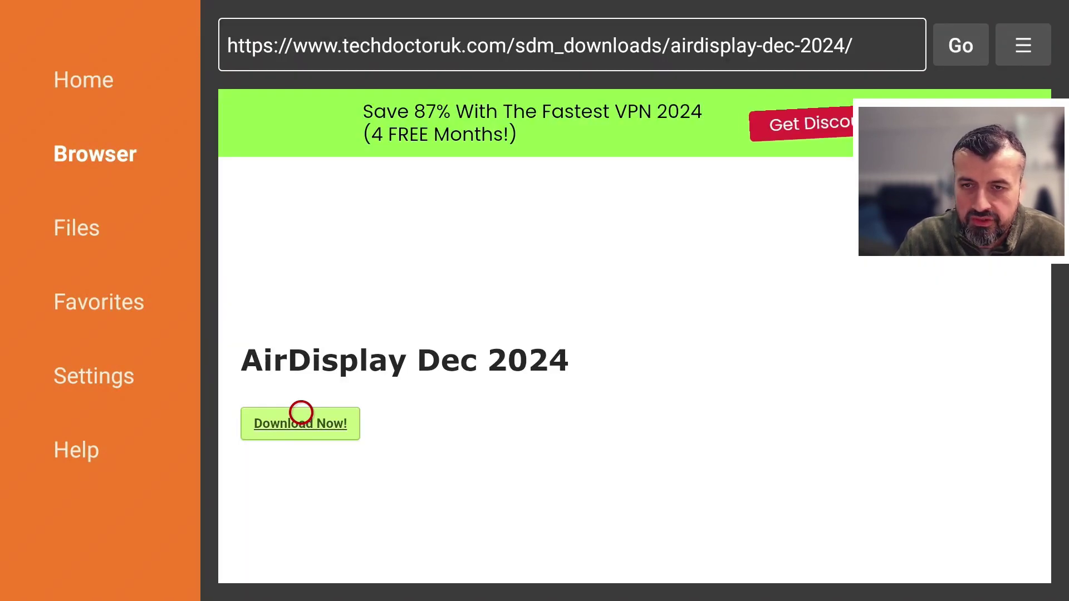
# Launch AirDisplay from Your Apps & Channels and open its Settings, showing AirDisplay_TDU
pyautogui.press('Home')
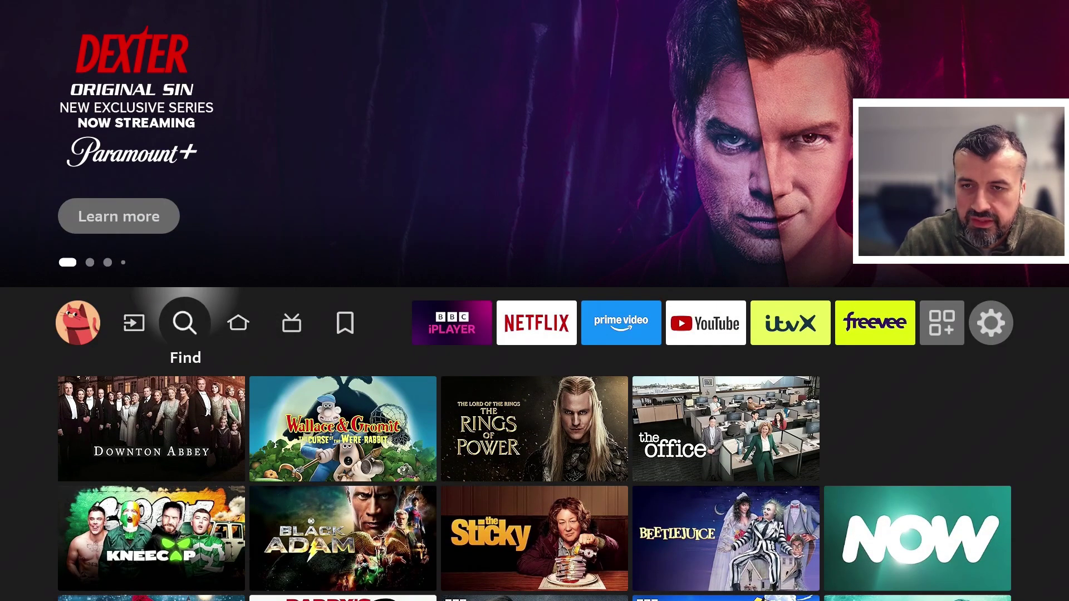
pyautogui.press('Left')
pyautogui.press('Left')
pyautogui.press('Left')
pyautogui.press('Left')
pyautogui.press('Left')
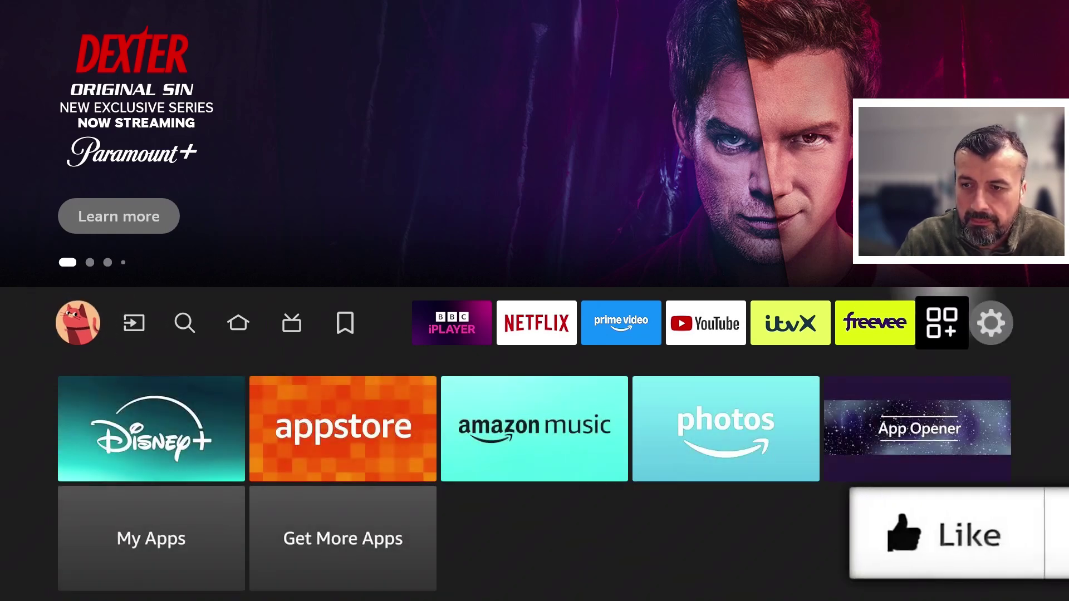
pyautogui.press('Return')
pyautogui.press('Down')
pyautogui.press('Down')
pyautogui.press('Down')
pyautogui.press('Down')
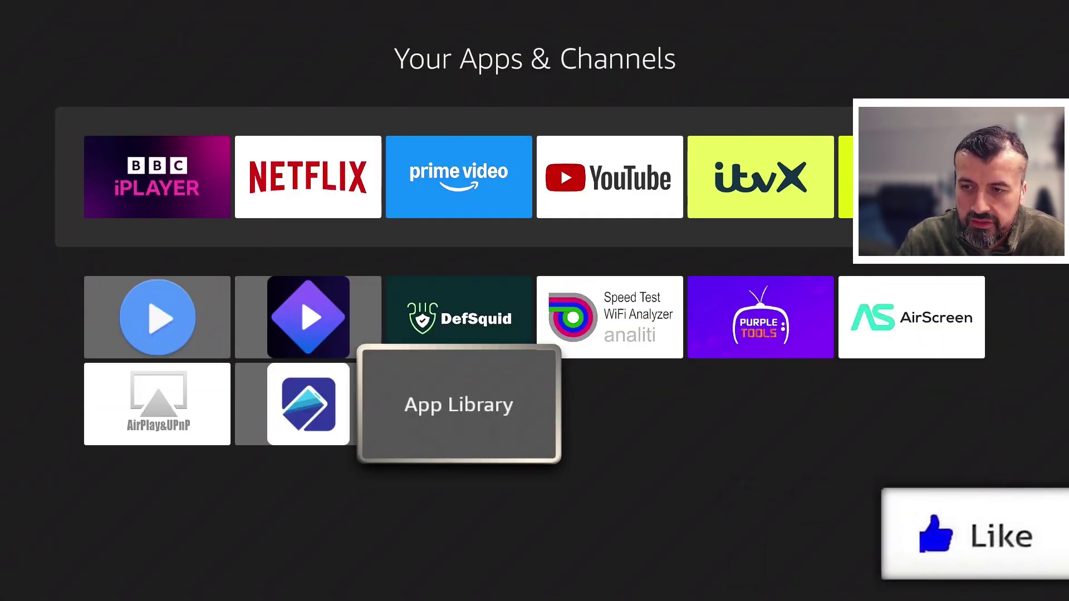
pyautogui.press('Left')
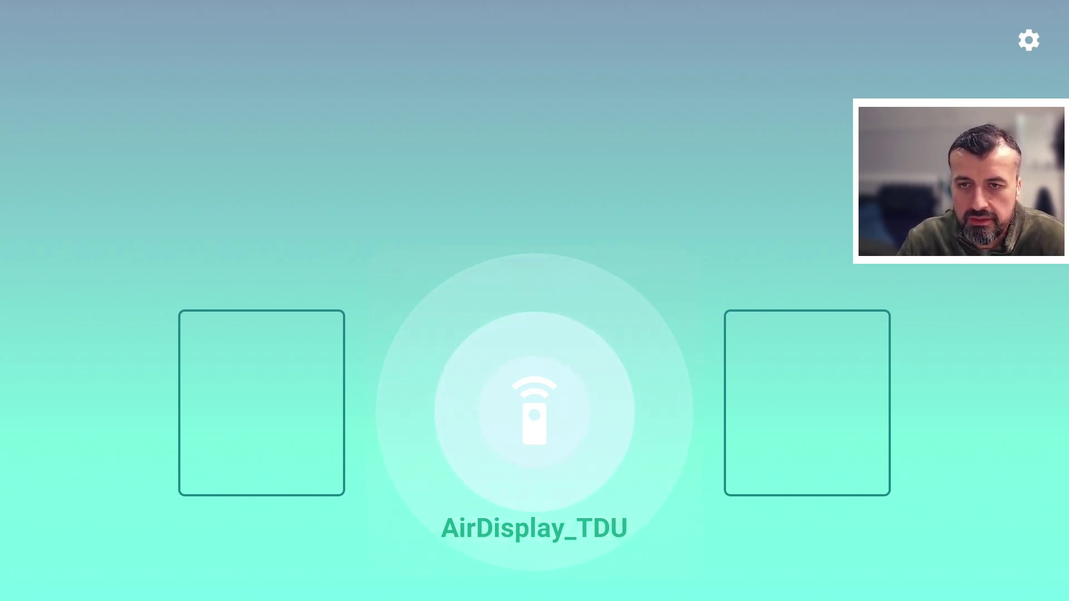
pyautogui.press('Return')
# Edit the Device Name, adding a capital K to make AirDisplay_TDUK
pyautogui.press('Down')
pyautogui.press('Up')
pyautogui.press('Return')
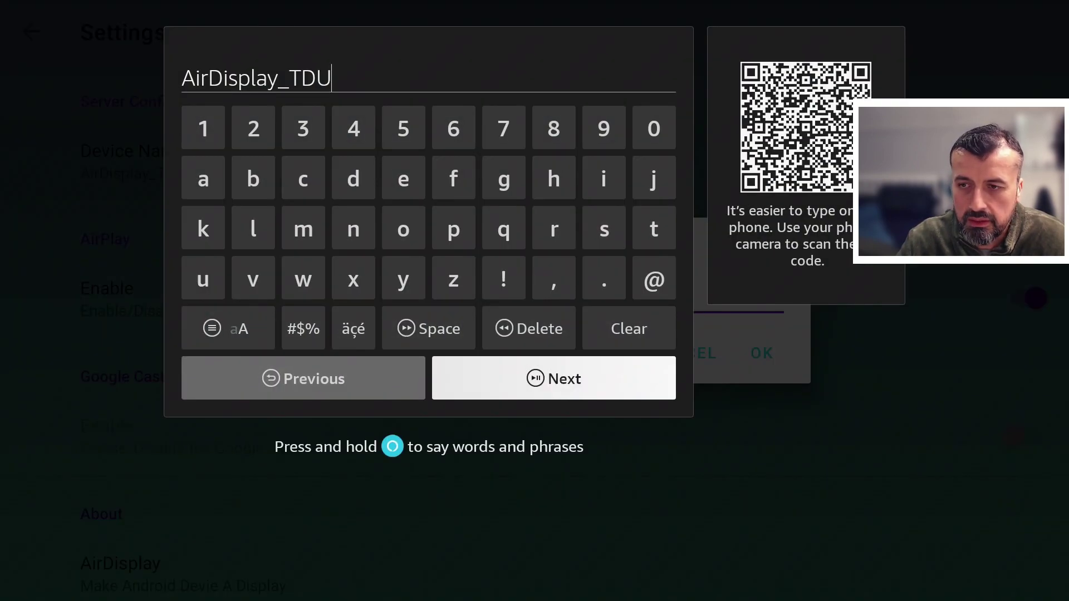
pyautogui.press('Up')
pyautogui.press('Menu')
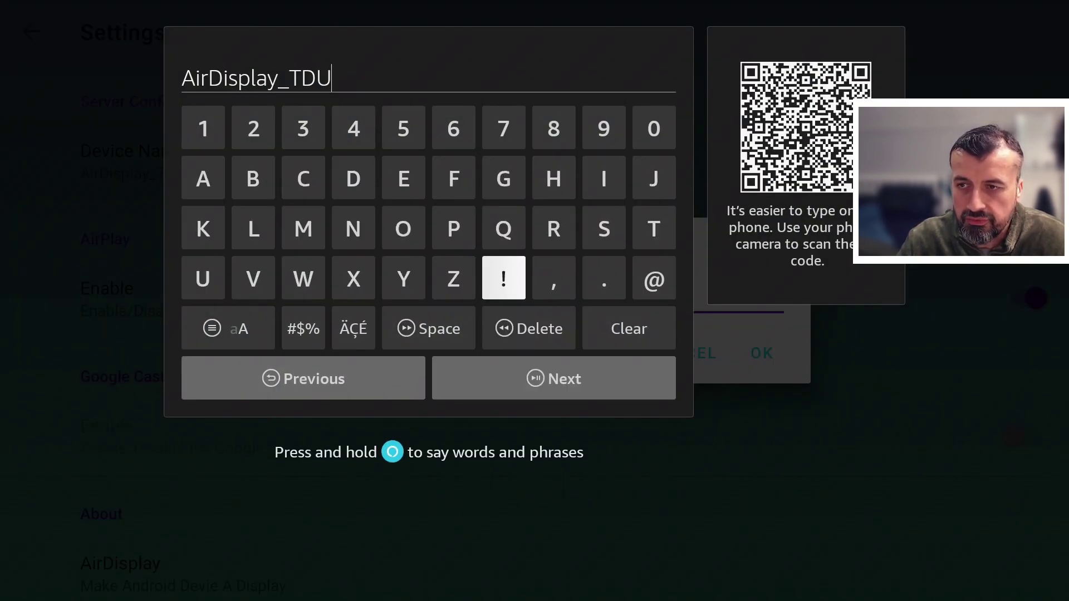
pyautogui.press('Left')
pyautogui.press('Left')
pyautogui.press('Left')
pyautogui.press('Left')
pyautogui.press('Left')
pyautogui.press('Left')
pyautogui.press('Up')
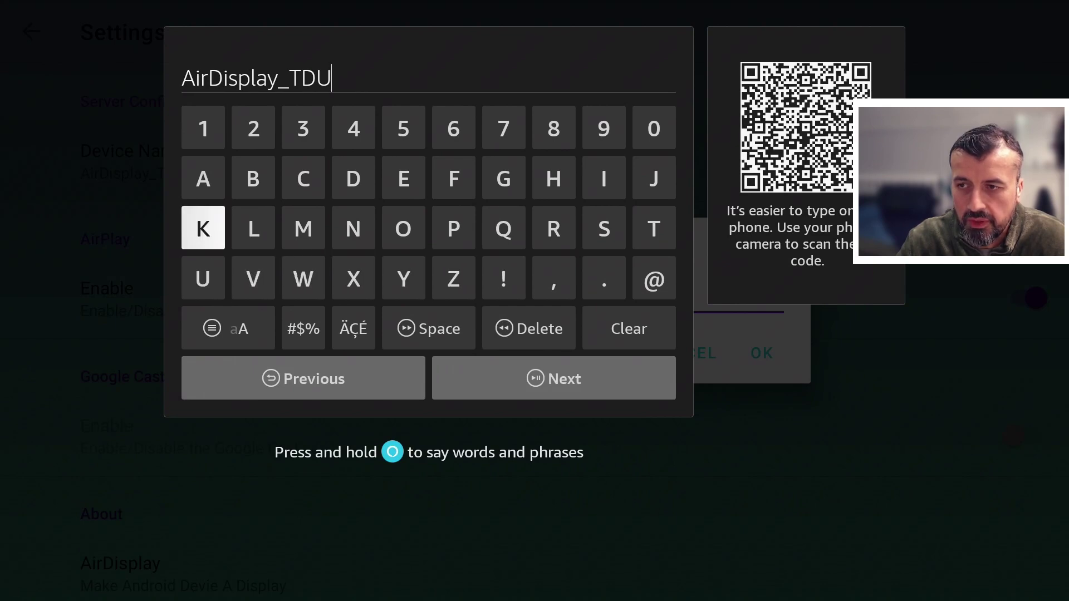
pyautogui.press('Return')
# Confirm the new name AirDisplay_TDUK and restart the AirDisplay service
pyautogui.press('Down')
pyautogui.press('Down')
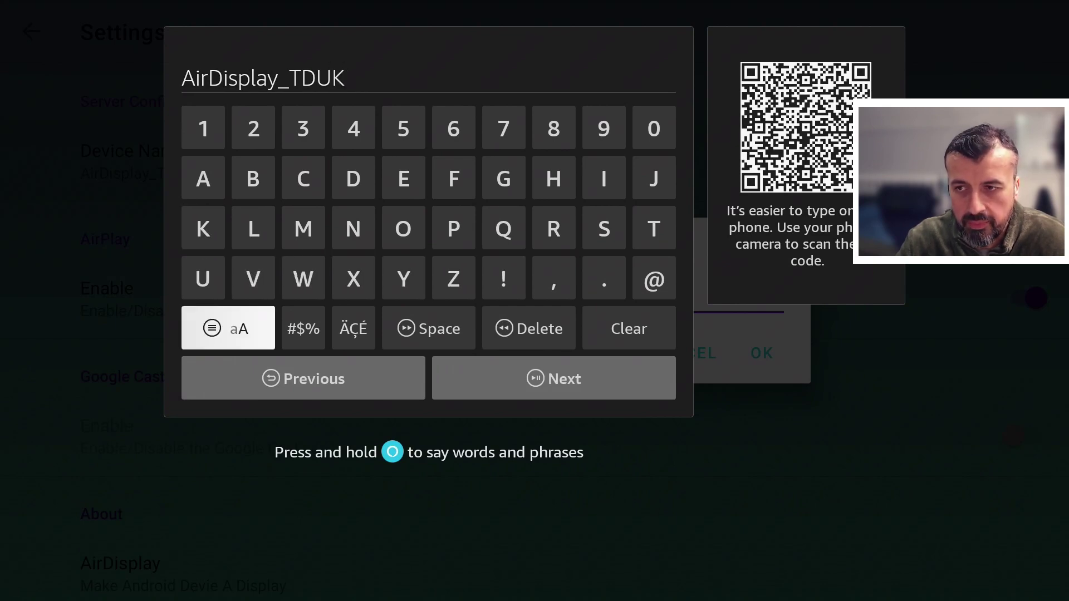
pyautogui.press('Down')
pyautogui.press('Right')
pyautogui.press('Return')
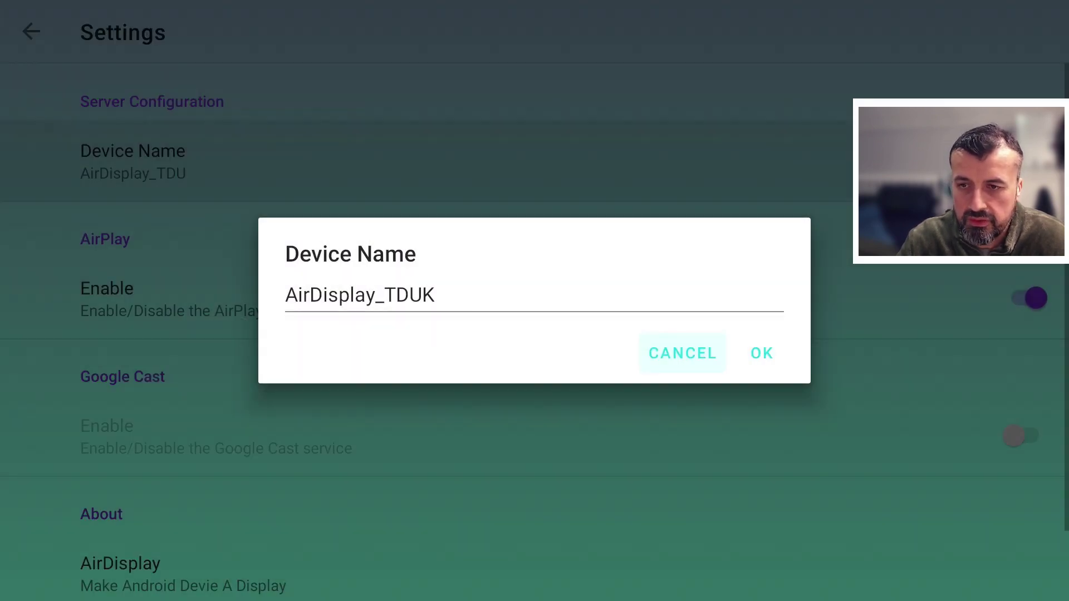
pyautogui.press('Return')
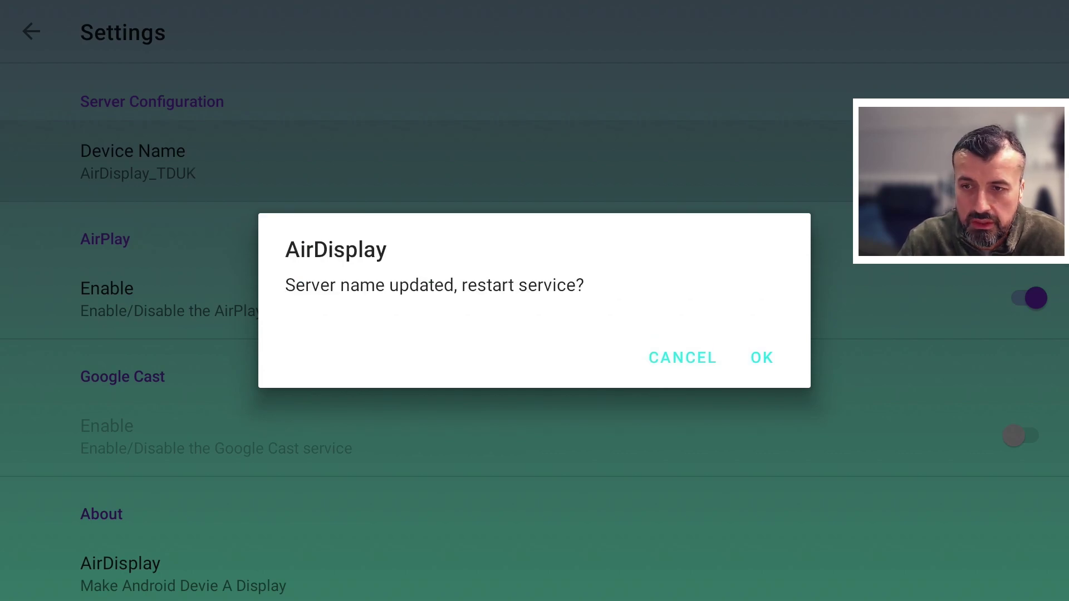
pyautogui.press('Return')
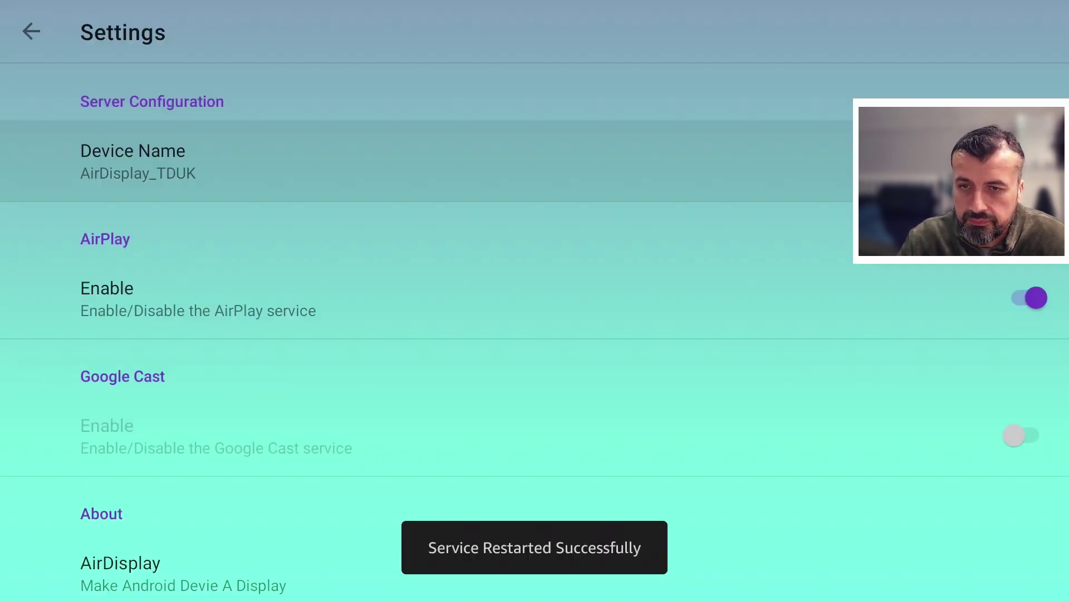
pyautogui.press('Down')
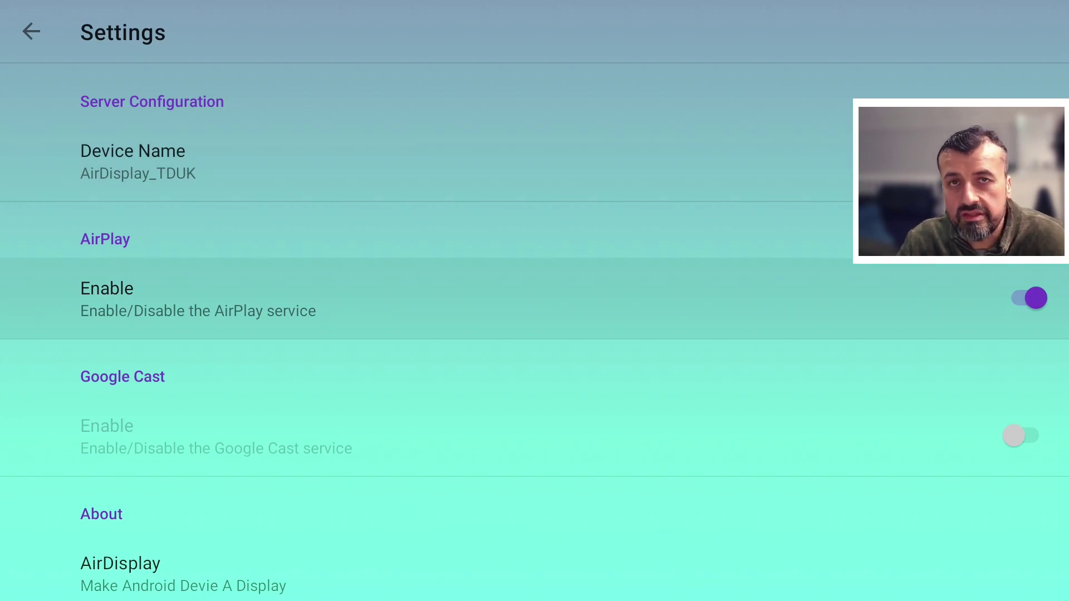
# Scroll Settings down to the Version entry, then back out to the AirDisplay_TDUK receiver screen
pyautogui.press('Down')
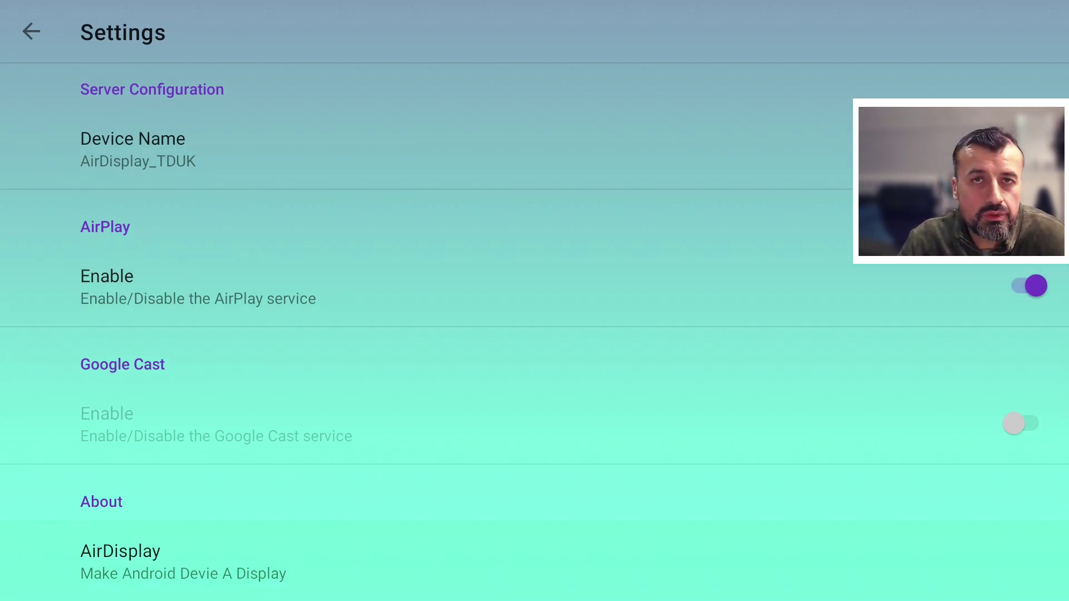
pyautogui.press('Up')
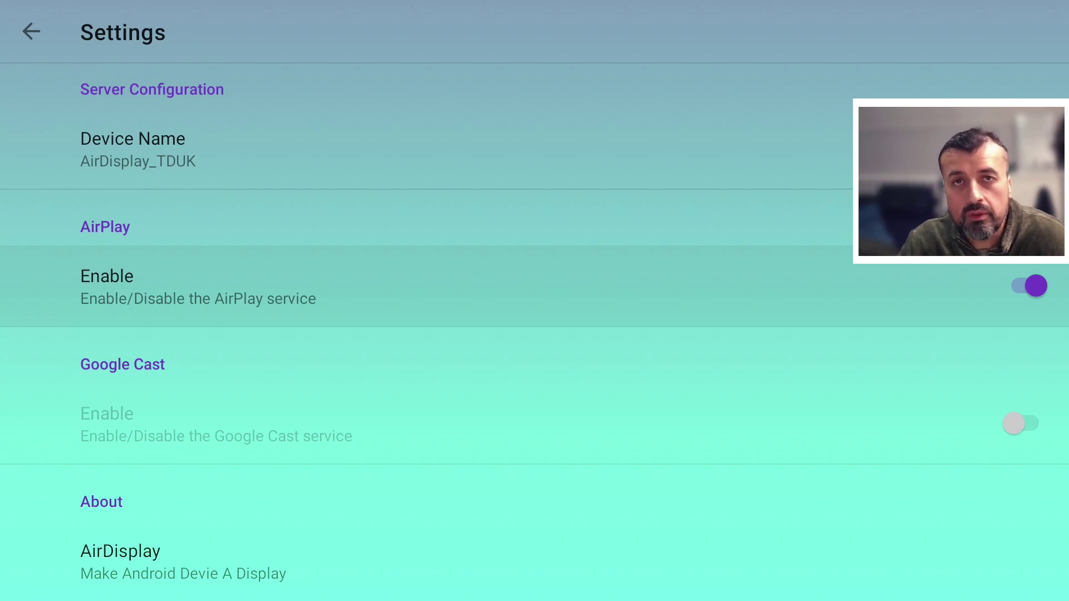
pyautogui.press('Down')
pyautogui.press('Down')
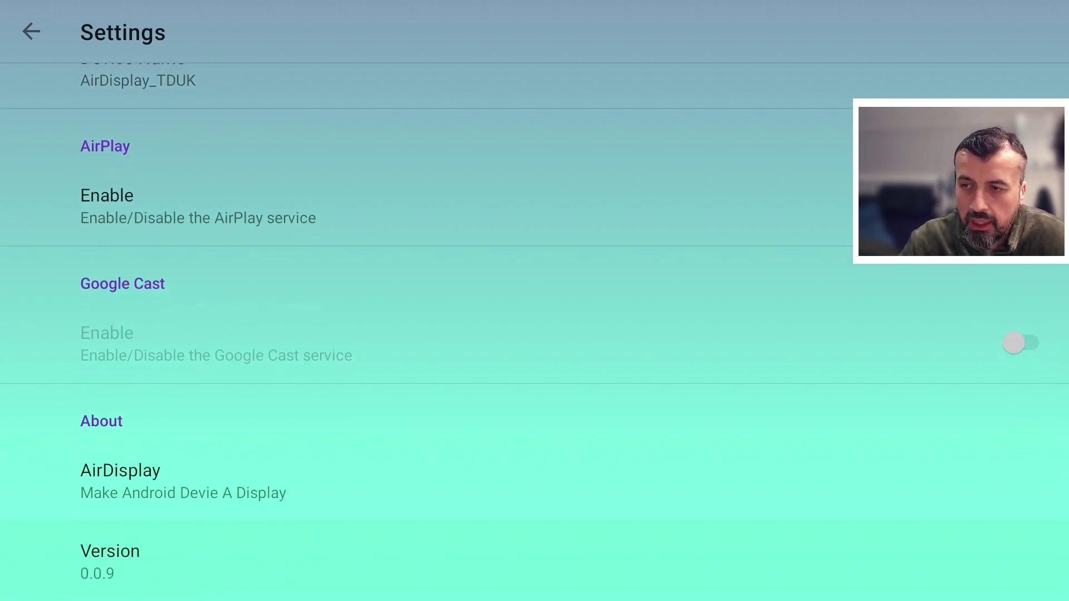
pyautogui.press('Escape')
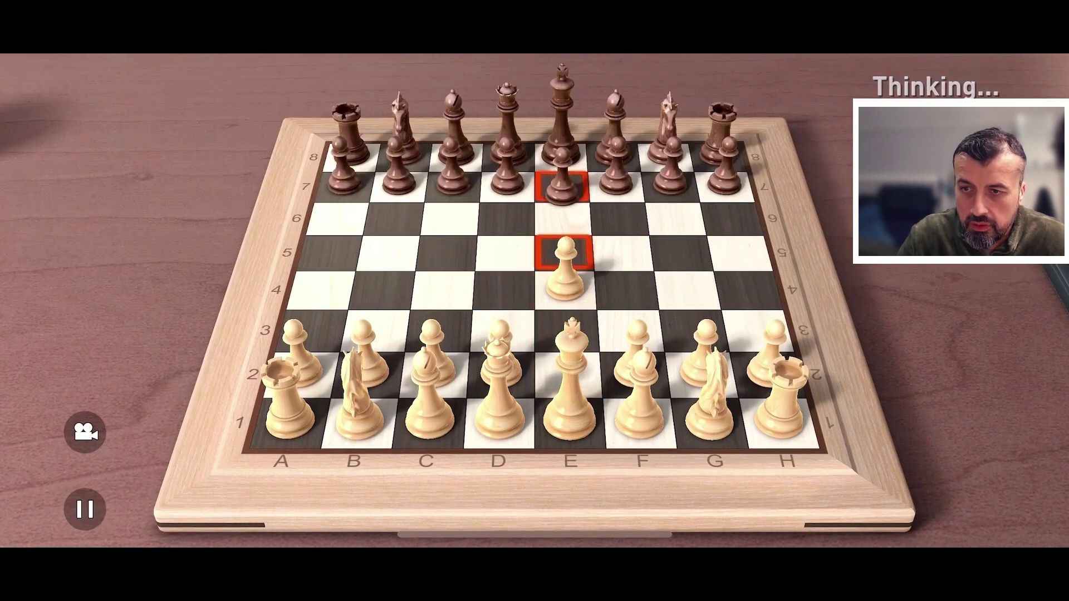
# Move the knight from g1 to f3, then capture the black pawn on e5 with it
pyautogui.click(711, 422)
pyautogui.click(629, 329)
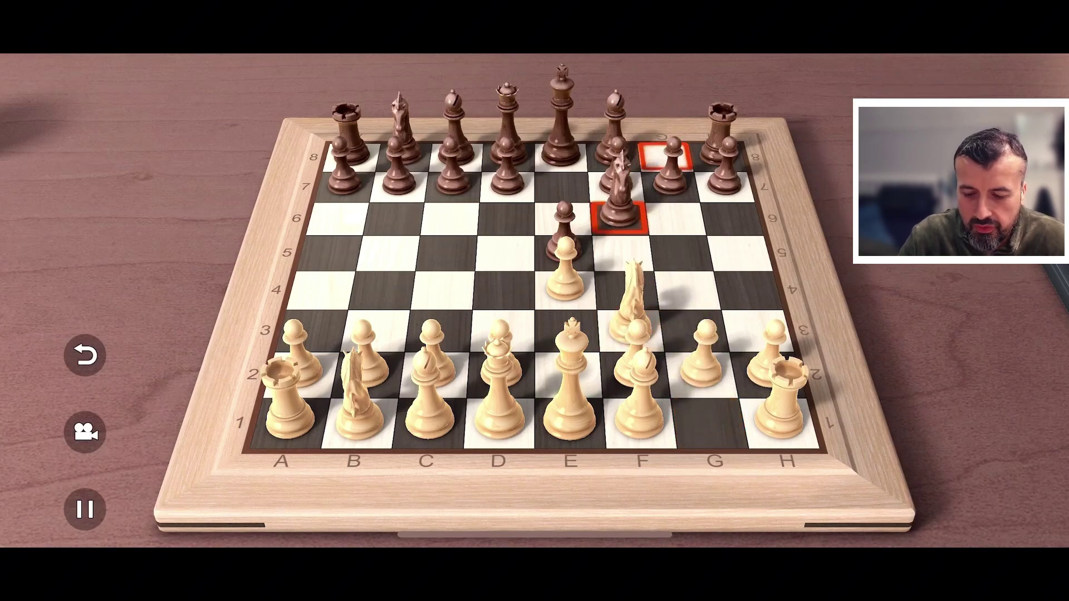
pyautogui.click(629, 329)
pyautogui.click(566, 253)
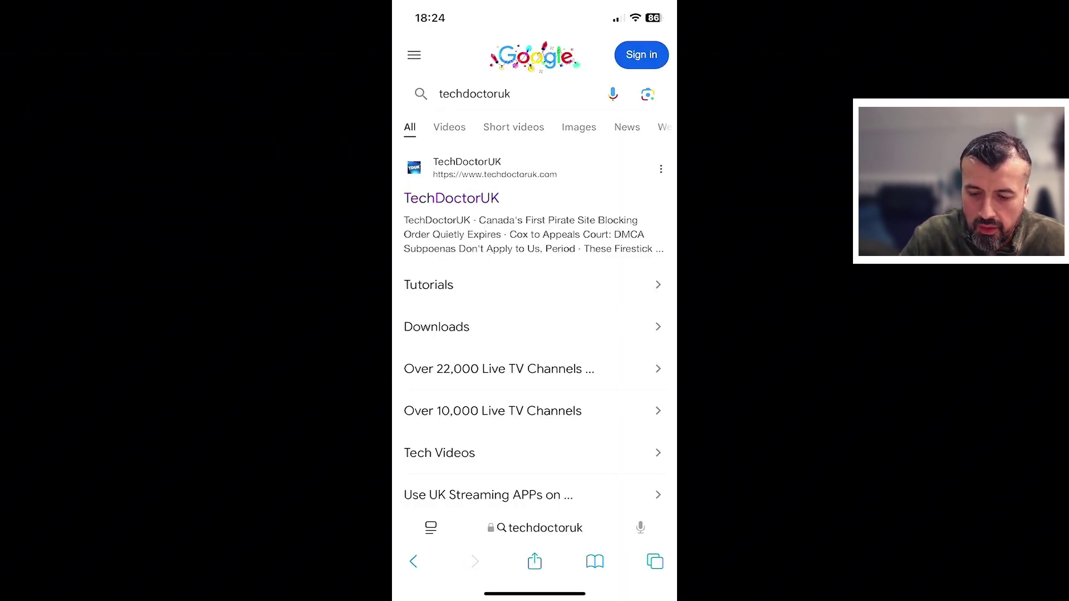
# Open the techdoctoruk.com website from the search results
pyautogui.scroll(-10, 535, 279)
pyautogui.scroll(6, 534, 279)
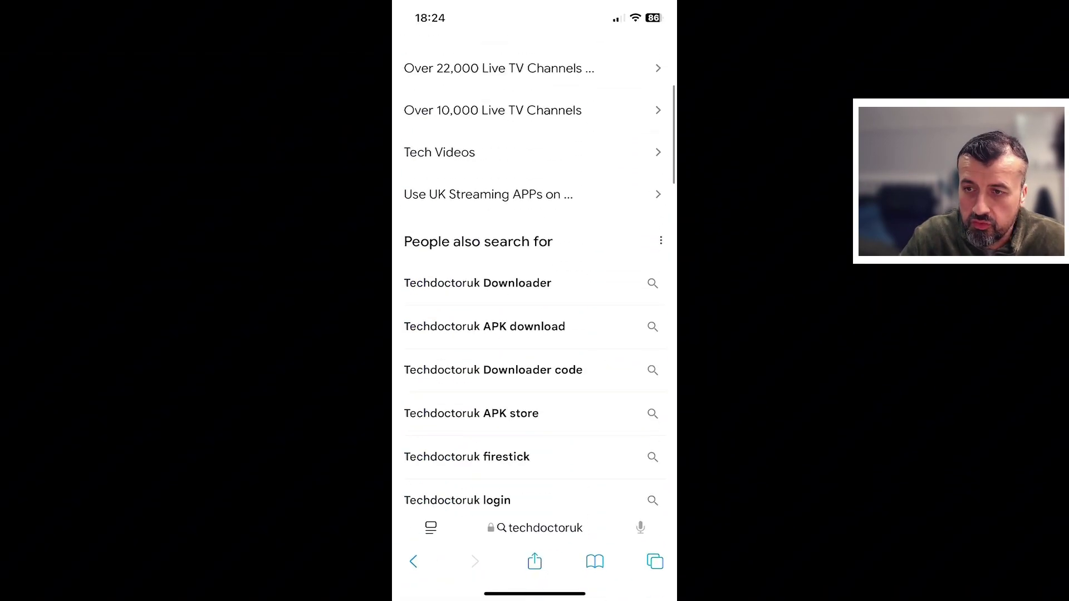
pyautogui.scroll(5, 535, 278)
pyautogui.scroll(-5, 534, 279)
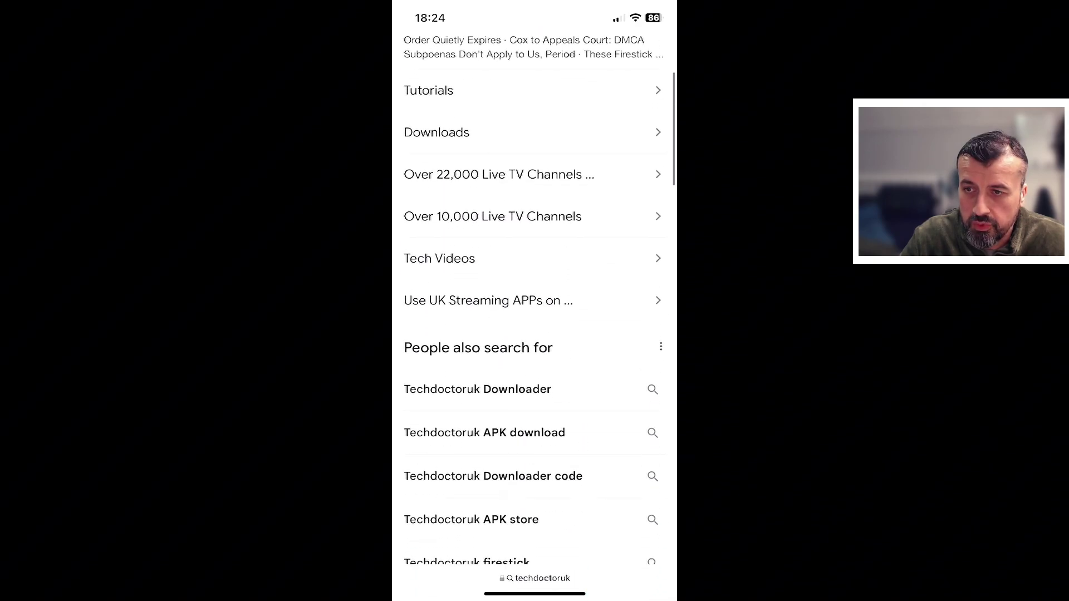
pyautogui.scroll(3, 534, 278)
pyautogui.click(451, 198)
# Open the site's navigation menu and the address bar to enter pstream.org
pyautogui.scroll(-15, 534, 279)
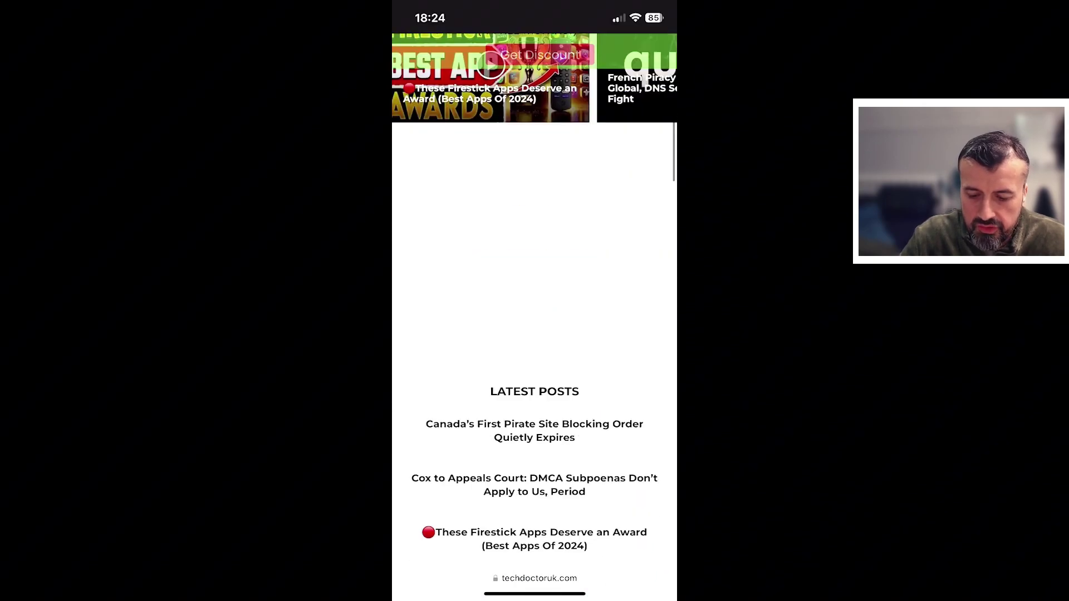
pyautogui.scroll(15, 534, 278)
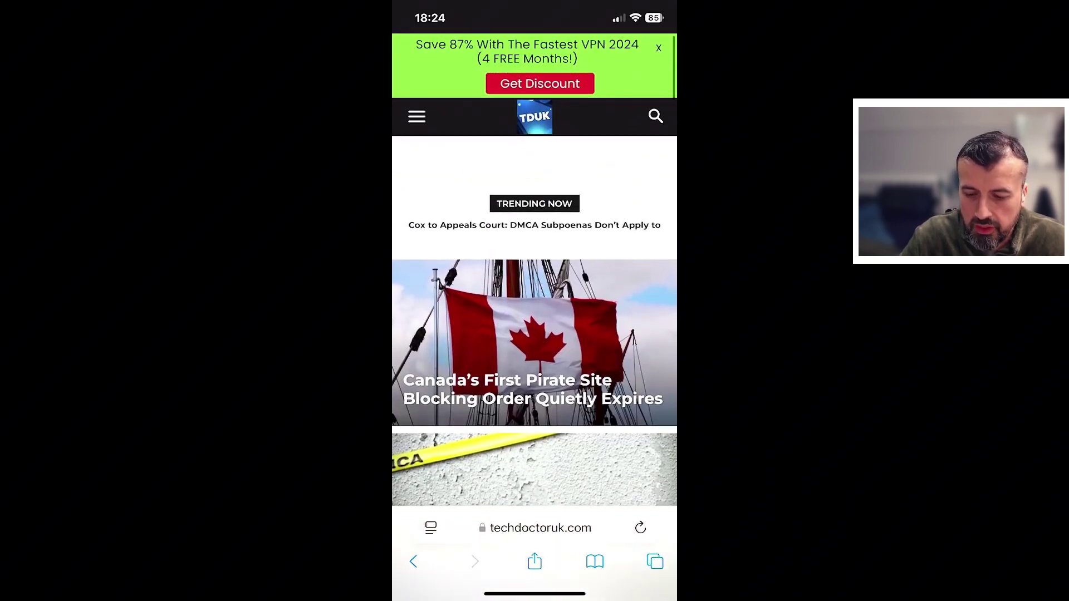
pyautogui.click(416, 116)
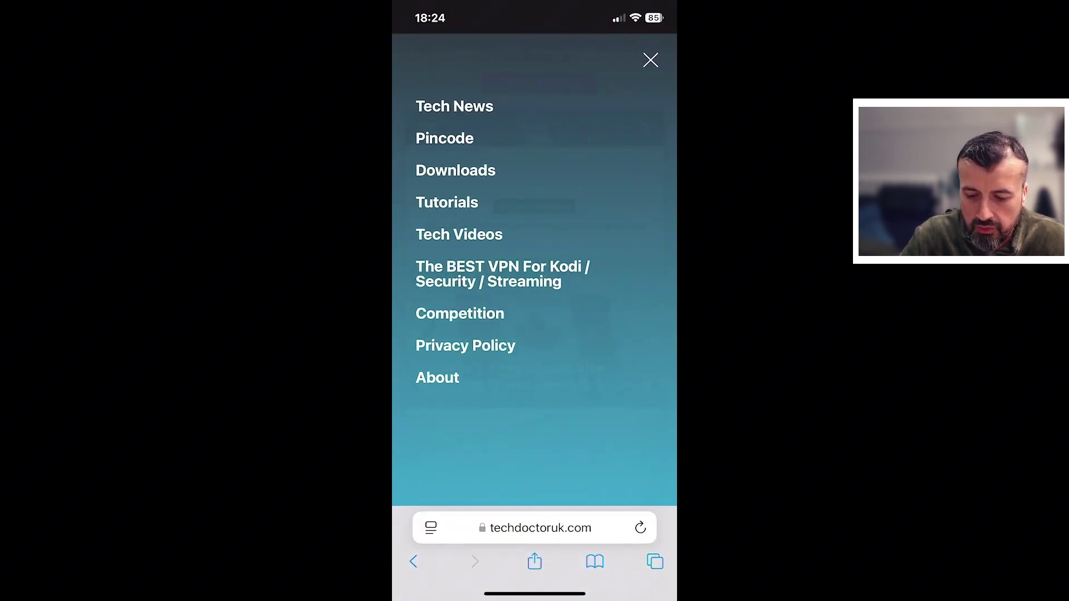
pyautogui.click(535, 528)
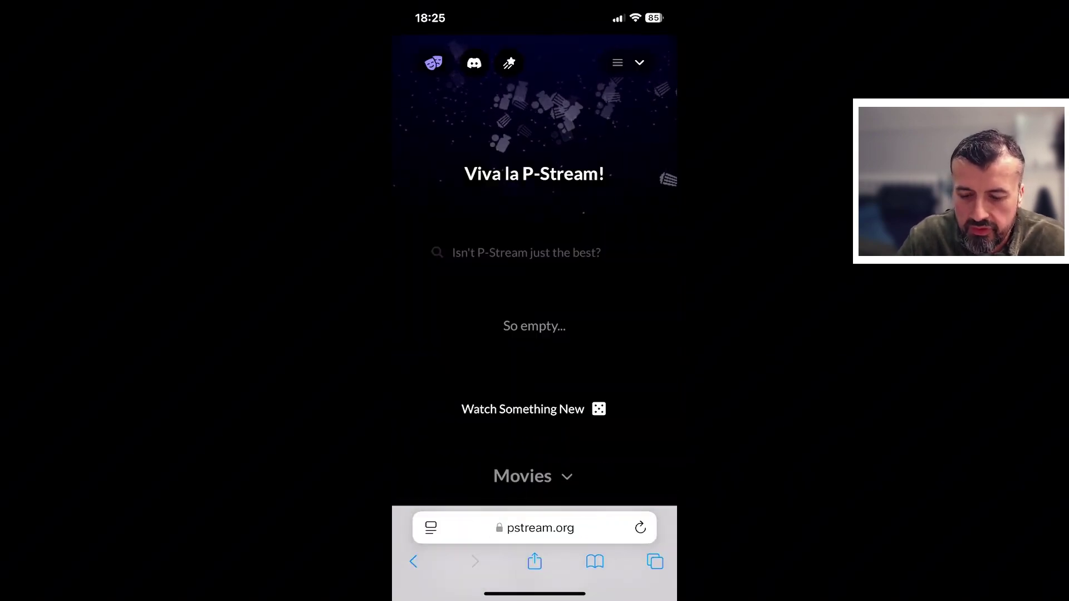
# Search P-Stream for 'Batman' and open the 1966 Batman show
pyautogui.click(526, 252)
pyautogui.write('Batman')
pyautogui.press('Return')
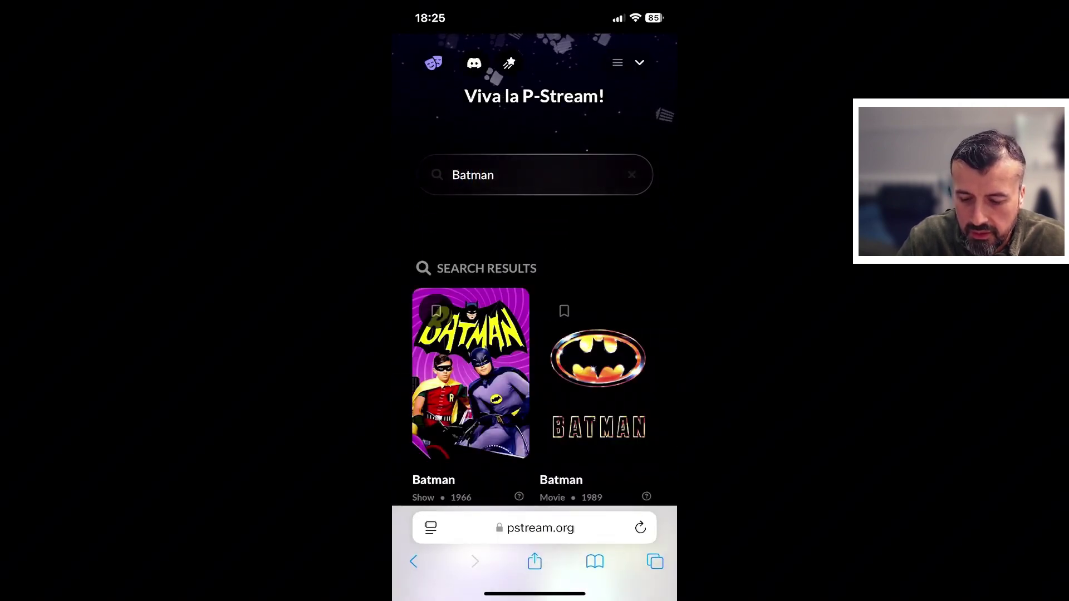
pyautogui.click(470, 373)
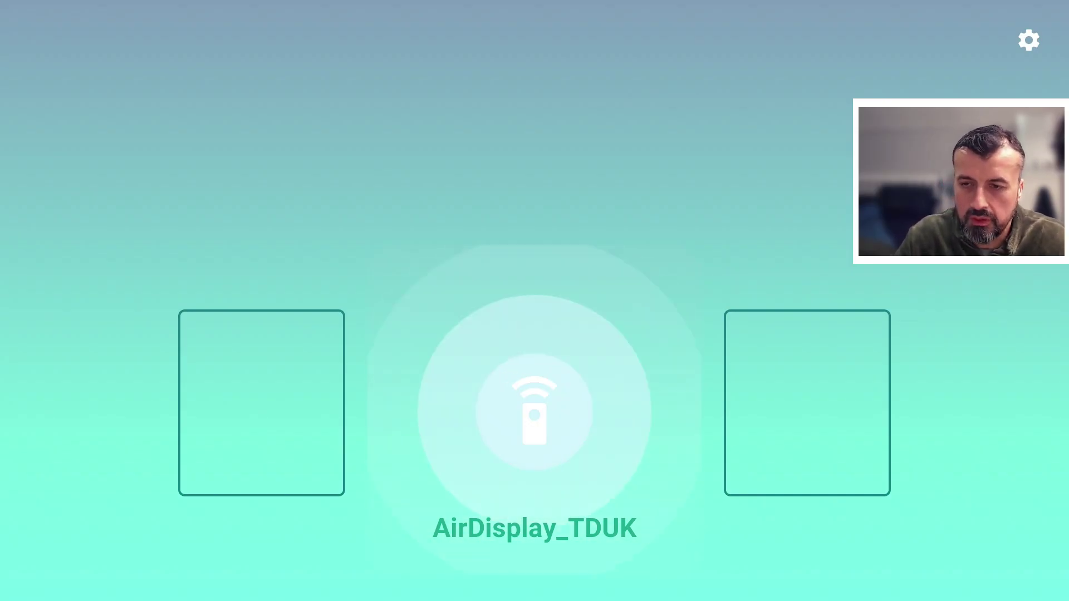
# Browse the Fire TV top menu and reach Downloader in the Recently used apps row
pyautogui.press('Left')
pyautogui.press('Right')
pyautogui.press('Right')
pyautogui.press('Right')
pyautogui.press('Left')
pyautogui.press('Left')
pyautogui.press('Down')
pyautogui.press('Down')
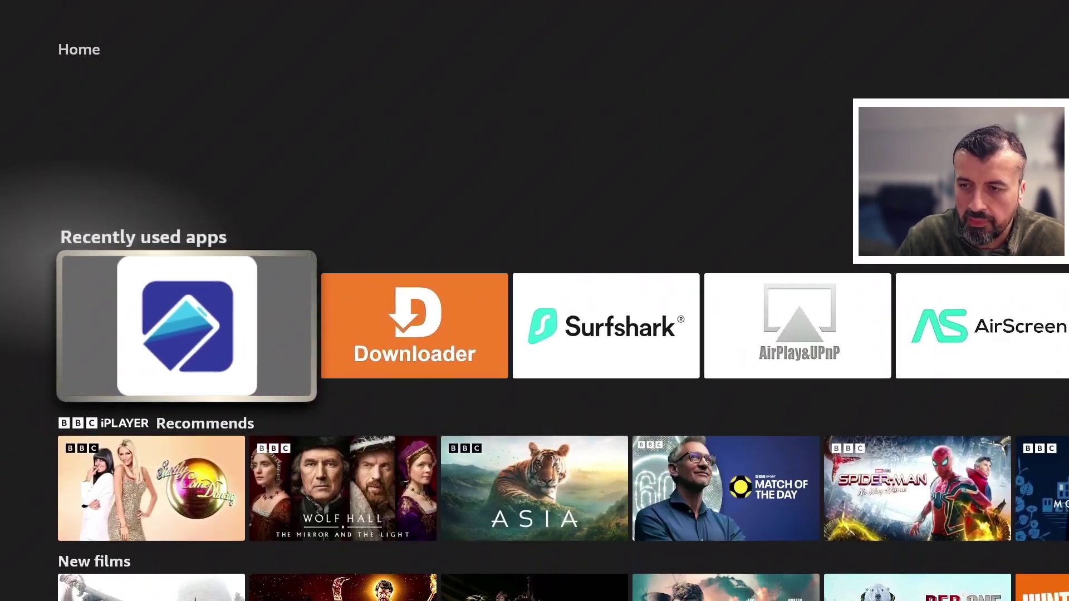
pyautogui.press('Right')
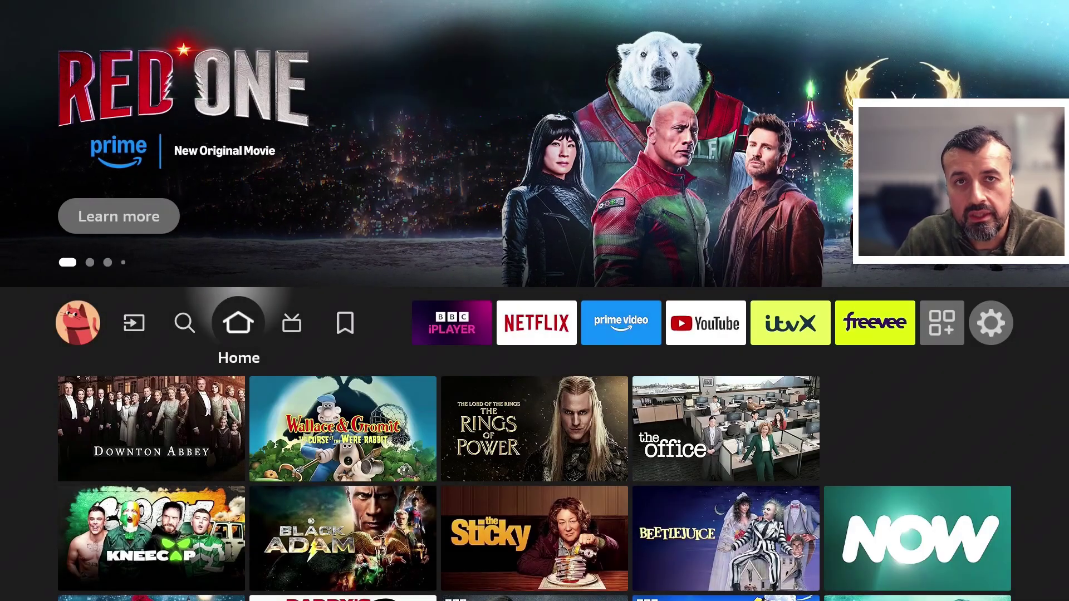
# Open Your Apps & Channels, launch the App Library, then return to the home screen
pyautogui.press('Left')
pyautogui.press('Left')
pyautogui.press('Left')
pyautogui.press('Left')
pyautogui.press('Left')
pyautogui.press('Return')
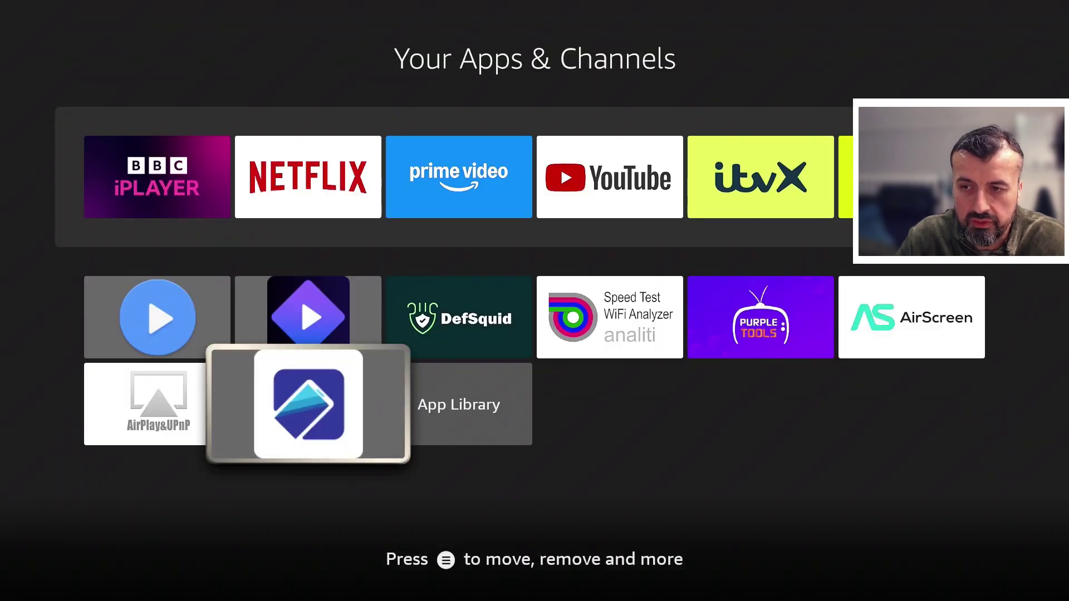
pyautogui.press('Return')
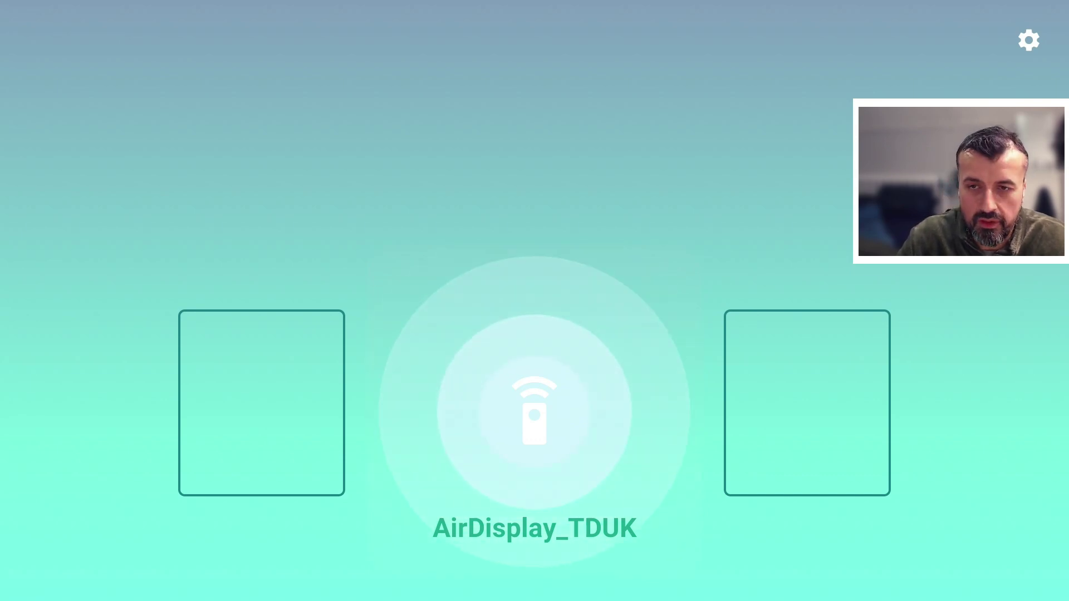
pyautogui.press('Home')
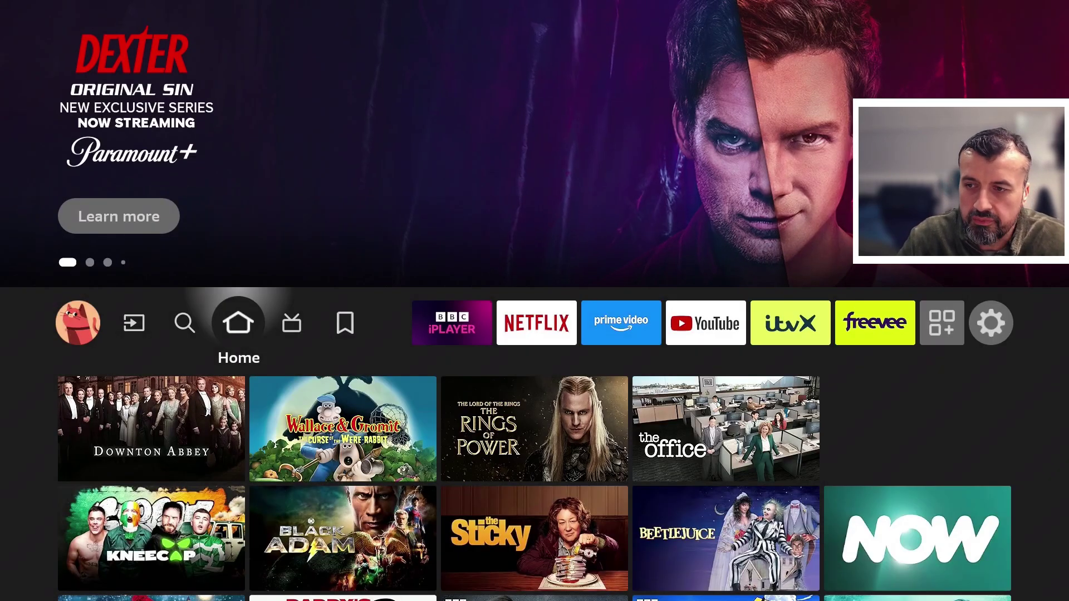
pyautogui.press('Down')
pyautogui.press('Down')
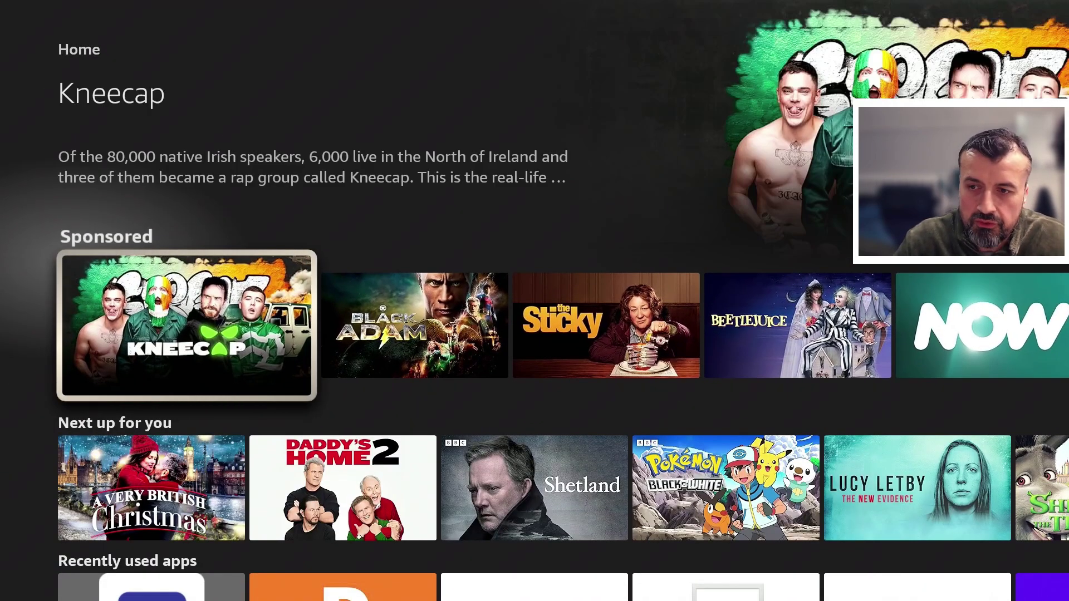